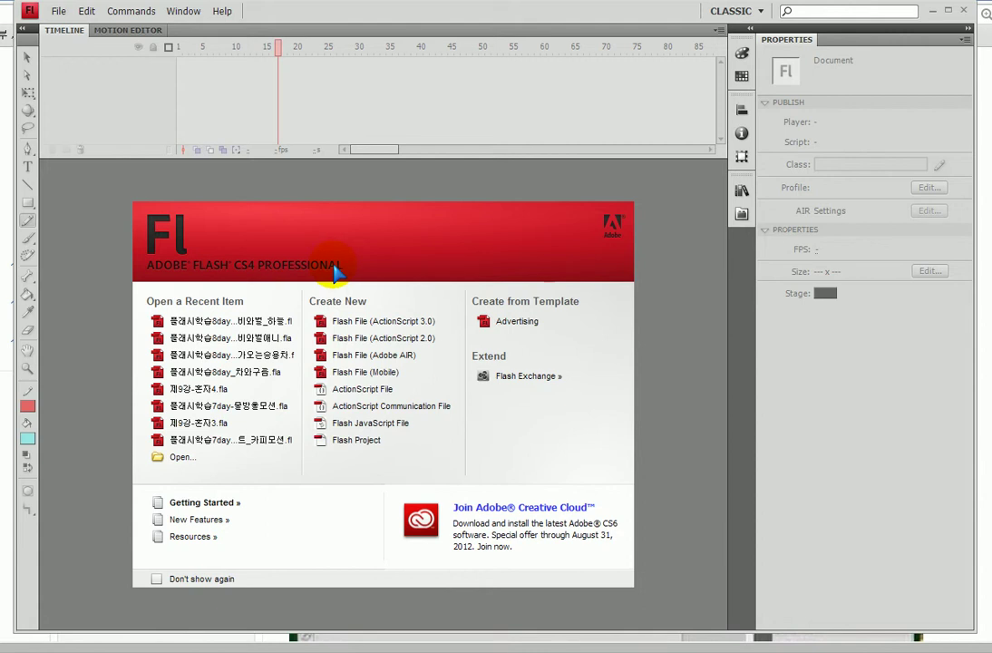
# Step: Create a new Flash File (ActionScript 2.0) and save it as 플래시학습8day_나비와잠자리
pyautogui.click(396, 341)
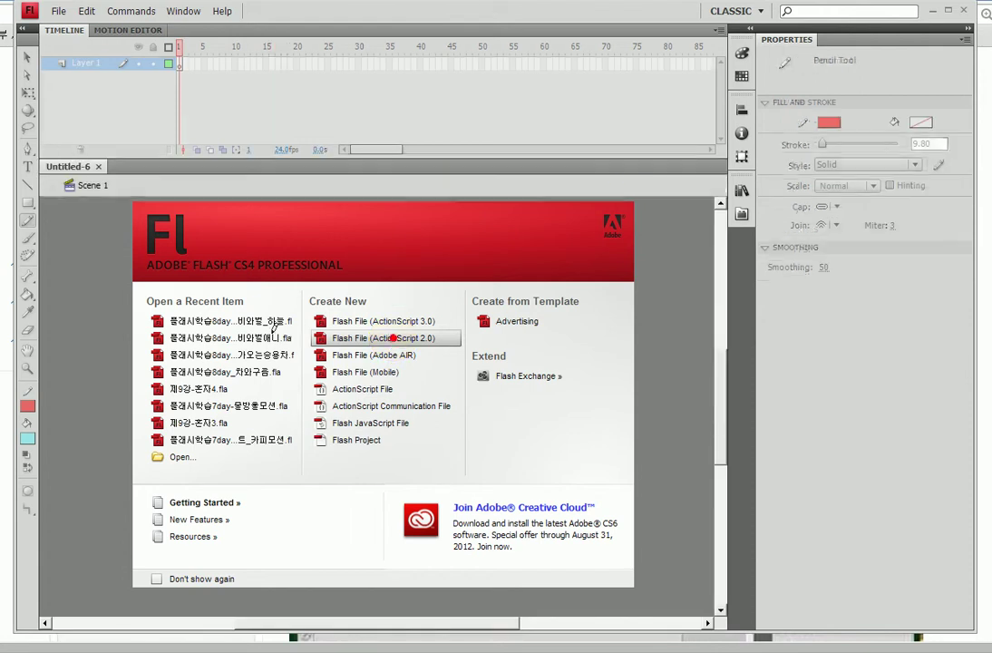
pyautogui.hotkey('ctrl', 's')
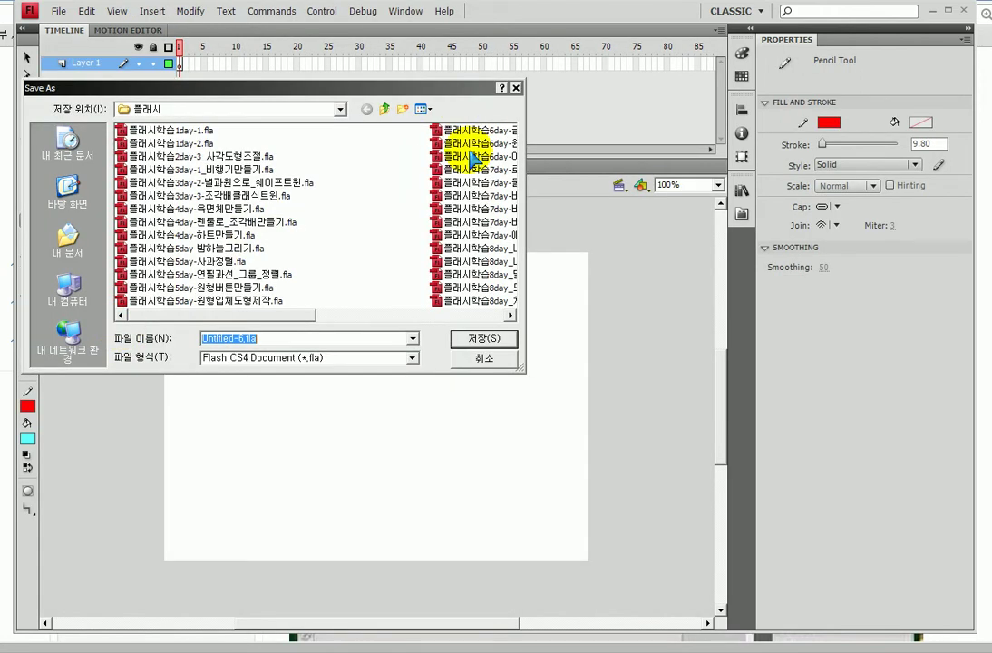
pyautogui.moveTo(255, 314); pyautogui.dragTo(377, 318)
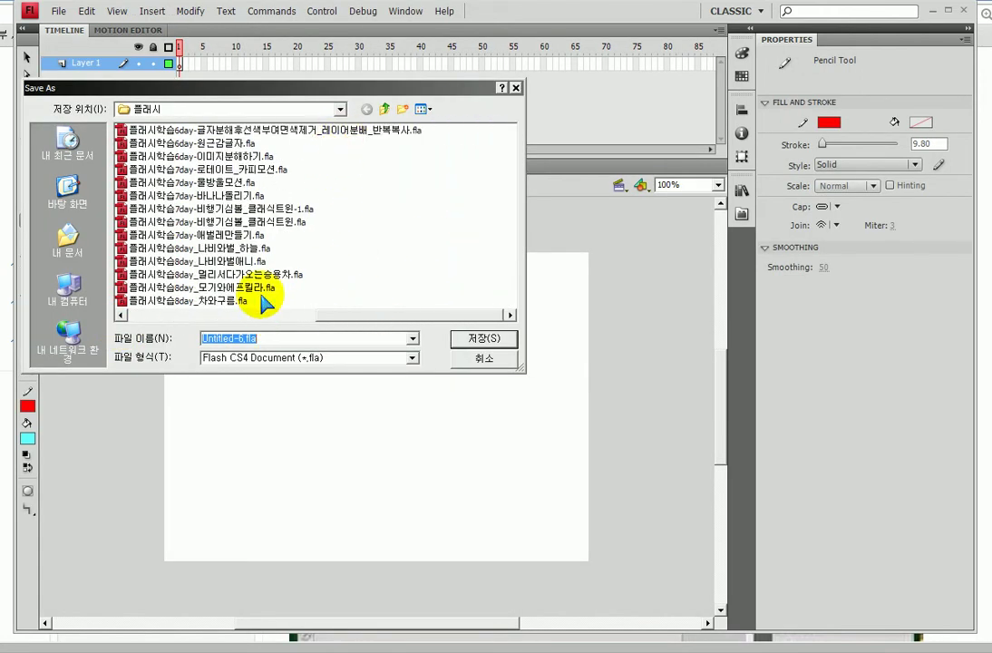
pyautogui.click(166, 300)
pyautogui.moveTo(273, 338); pyautogui.dragTo(422, 369)
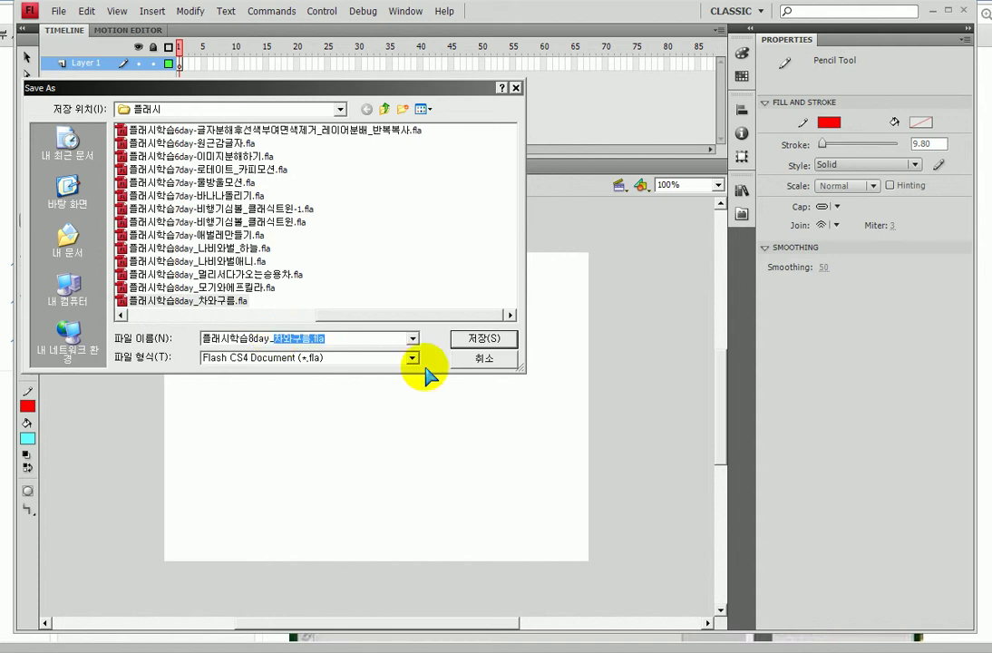
pyautogui.write('나비와잠자')
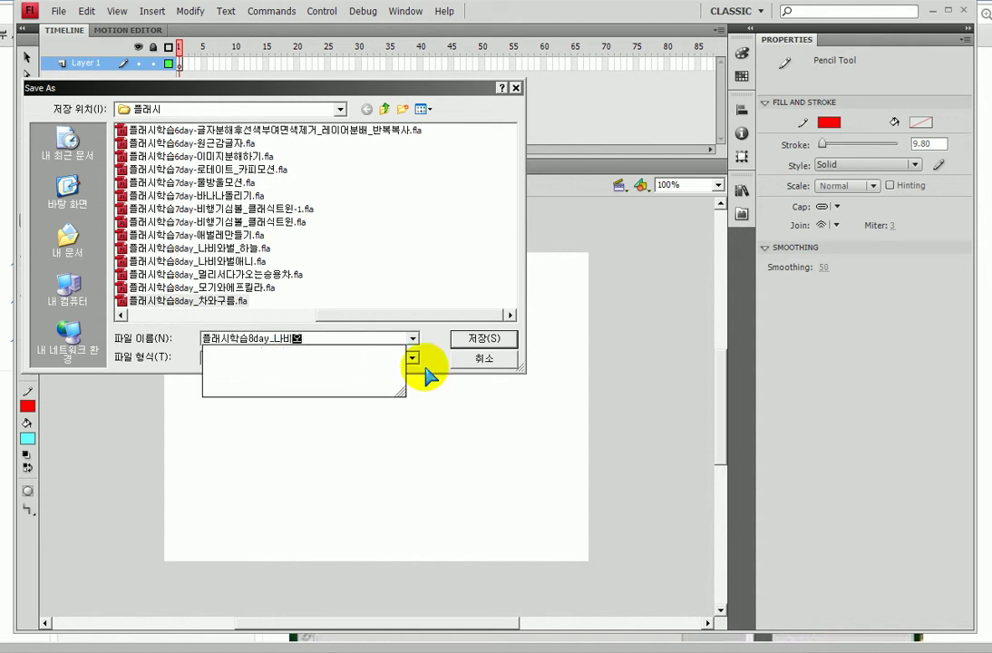
pyautogui.write('리')
pyautogui.press('Return')
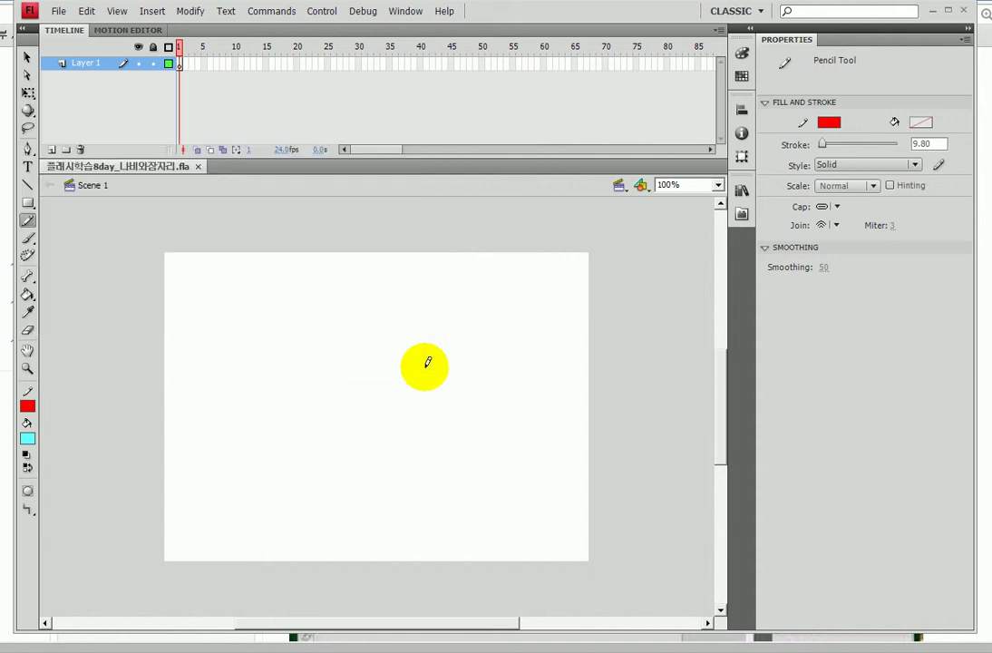
# Step: Import Butterfly.png, dog.jpg and Sky.bmp from the 제11강 folder into the library
pyautogui.click(57, 11)
pyautogui.moveTo(116, 216)
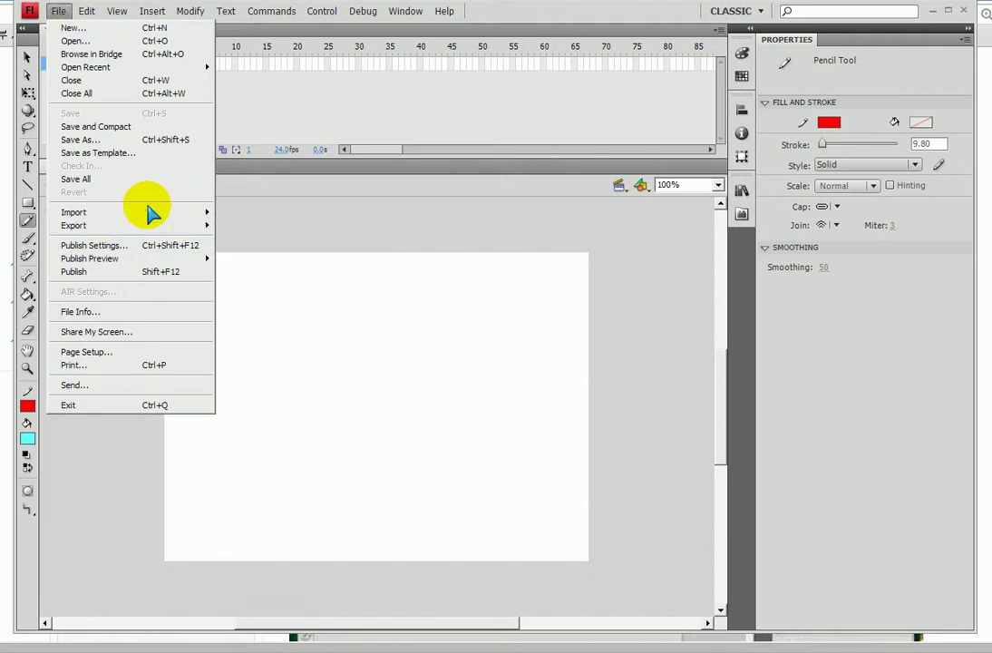
pyautogui.click(284, 224)
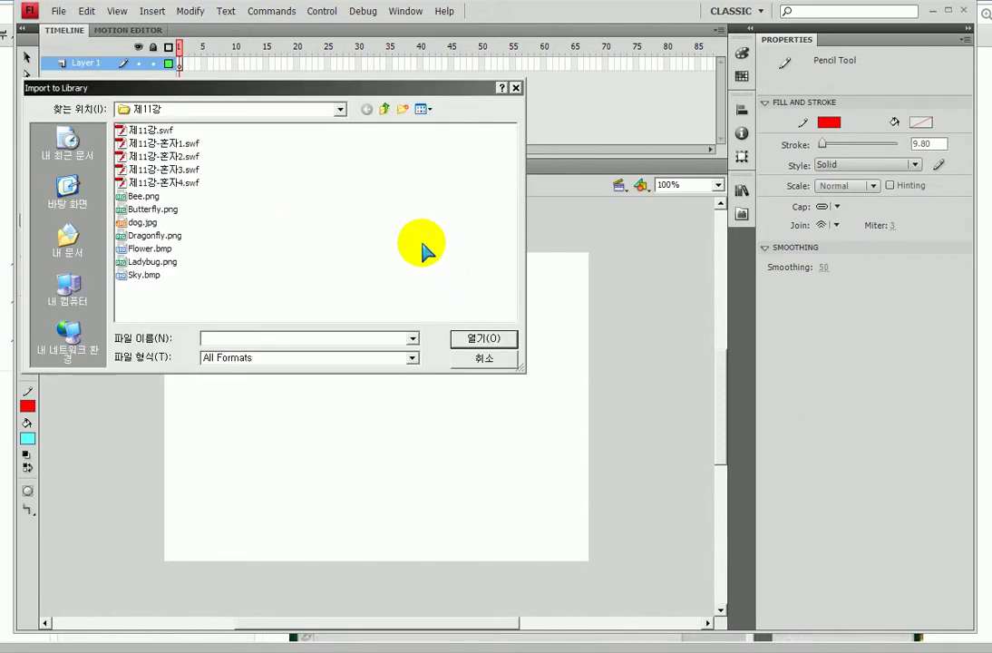
pyautogui.click(146, 210)
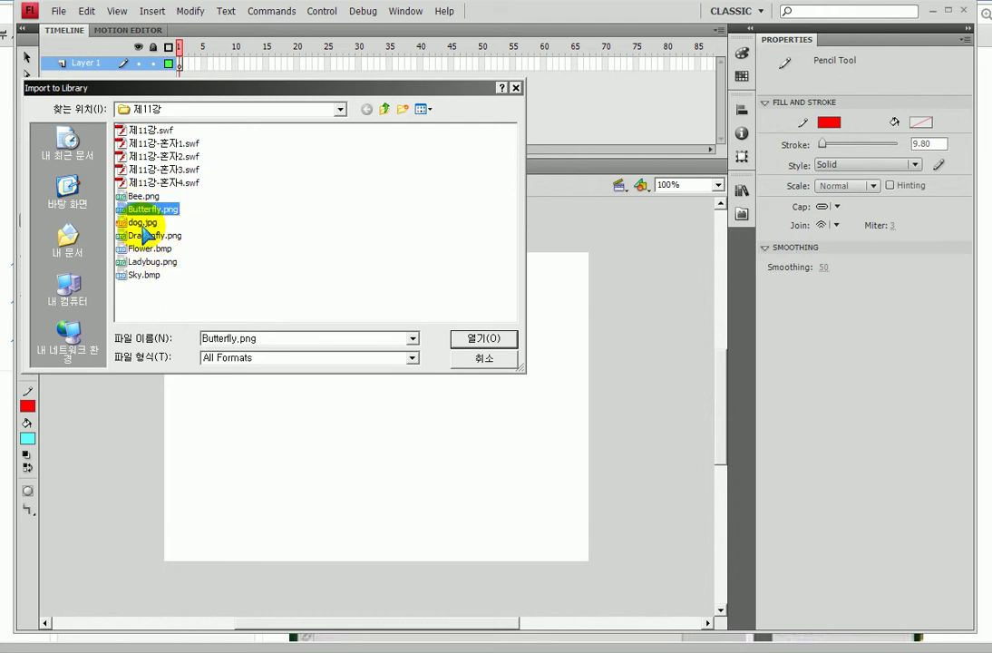
pyautogui.keyDown('ctrl'); pyautogui.click(143, 276); pyautogui.keyUp('ctrl')
pyautogui.click(483, 339)
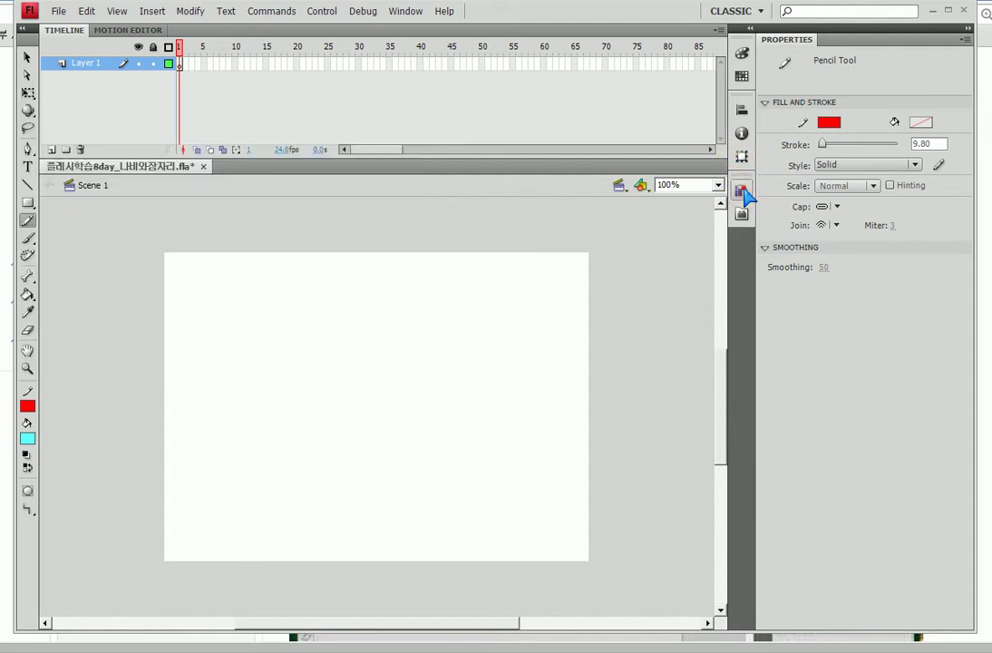
# Step: Place the Sky.bmp bitmap from the library onto the stage in frame 1 of Layer 1
pyautogui.click(742, 189)
pyautogui.click(604, 341)
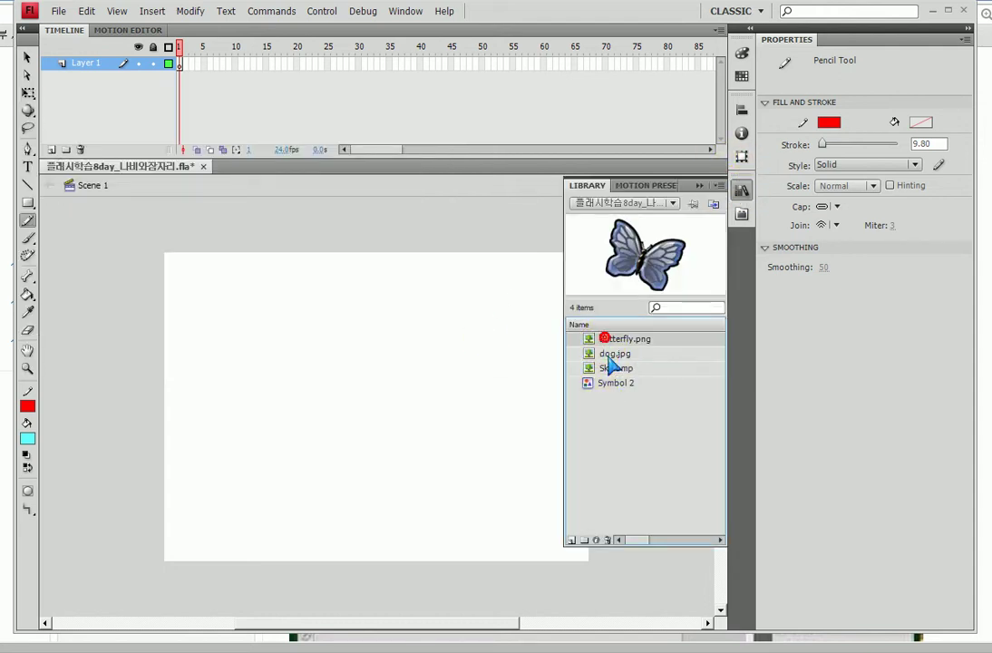
pyautogui.click(610, 369)
pyautogui.moveTo(649, 267); pyautogui.dragTo(398, 397)
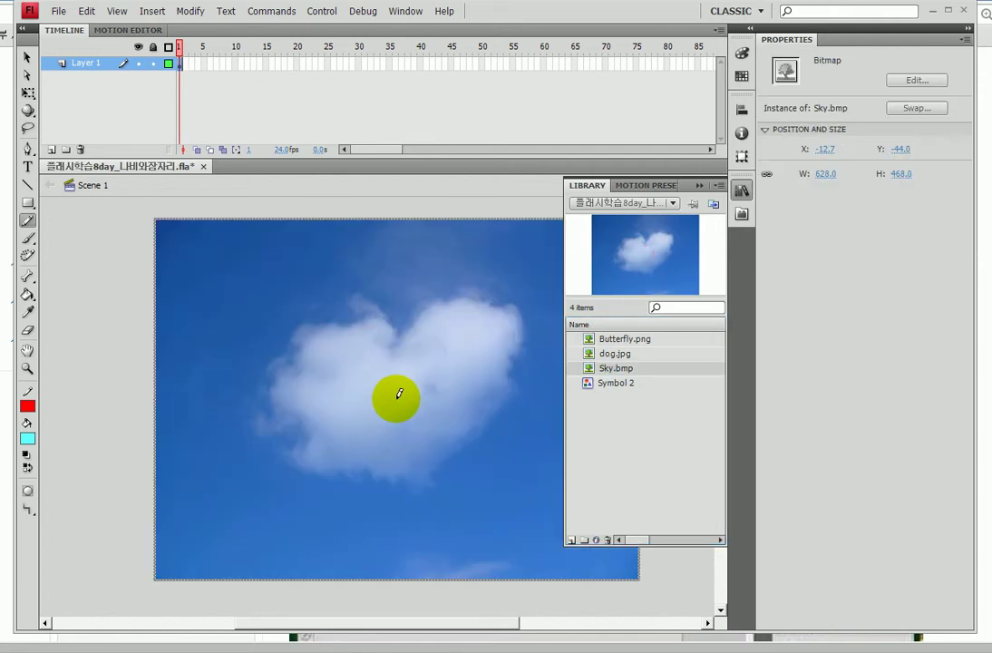
# Step: Match the sky bitmap's width and height to the stage and center it horizontally and vertically on the stage
pyautogui.click(742, 190)
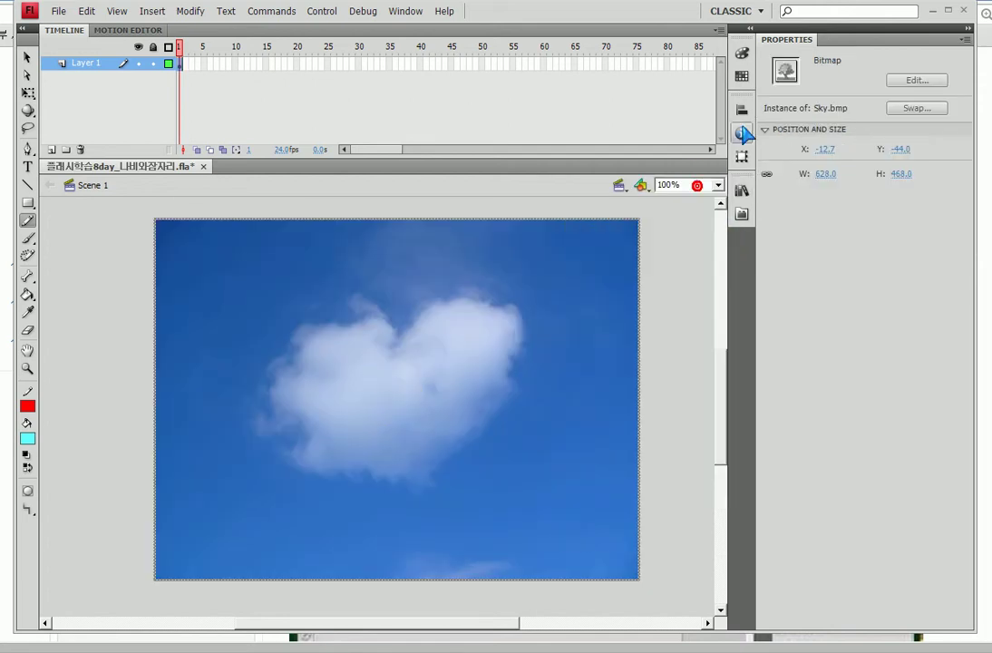
pyautogui.click(741, 156)
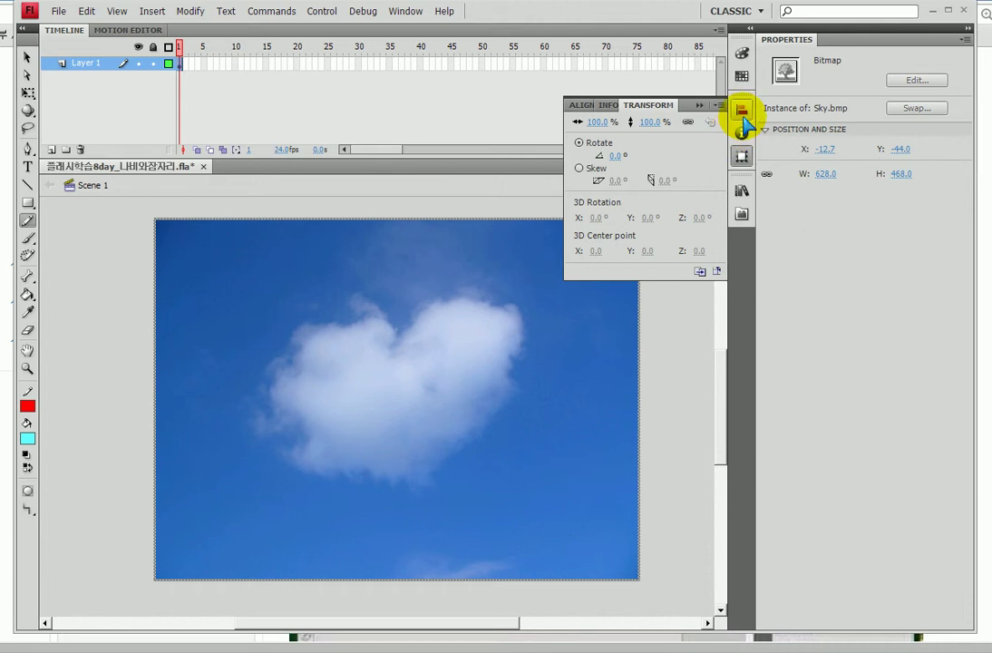
pyautogui.click(742, 109)
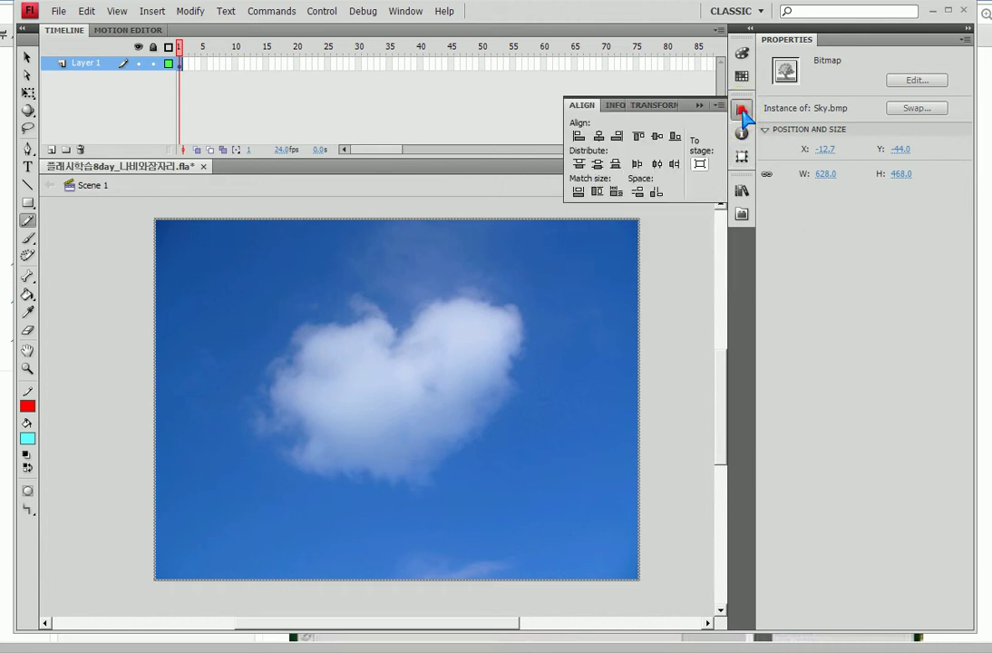
pyautogui.click(616, 193)
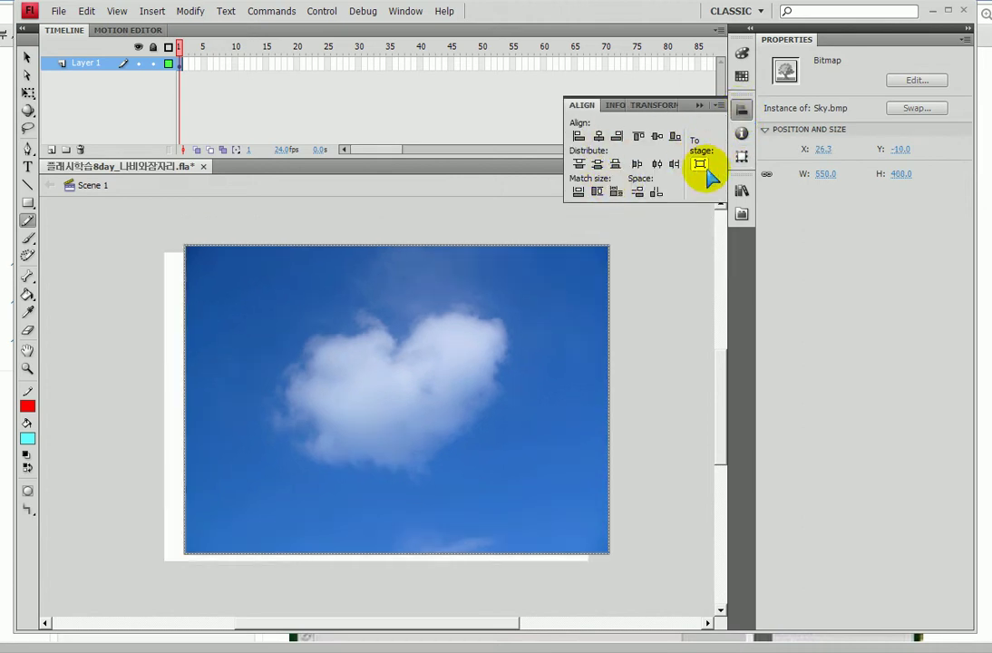
pyautogui.click(598, 137)
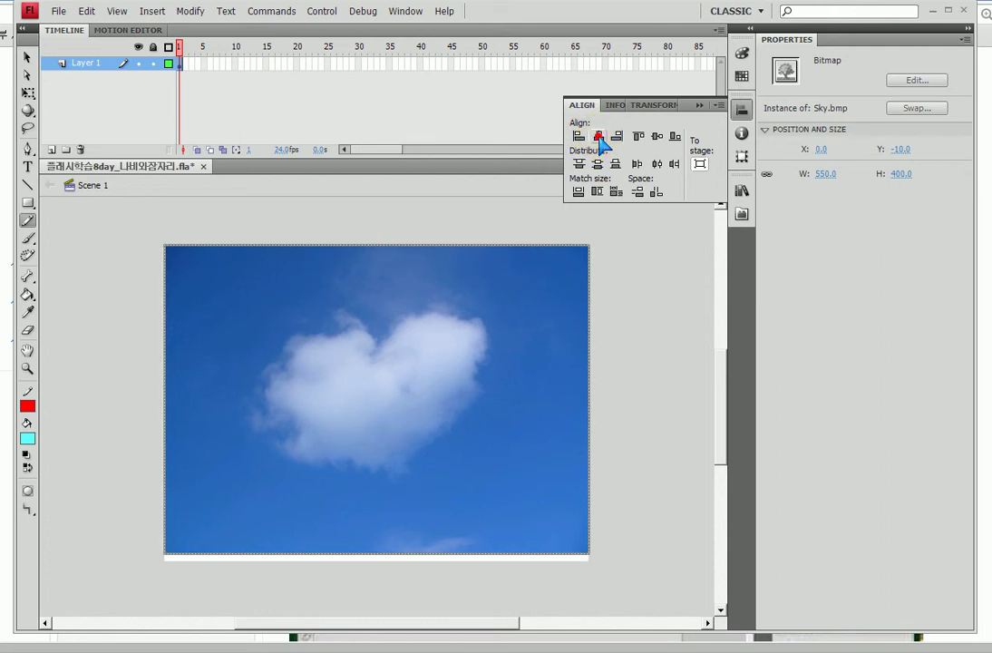
pyautogui.click(656, 137)
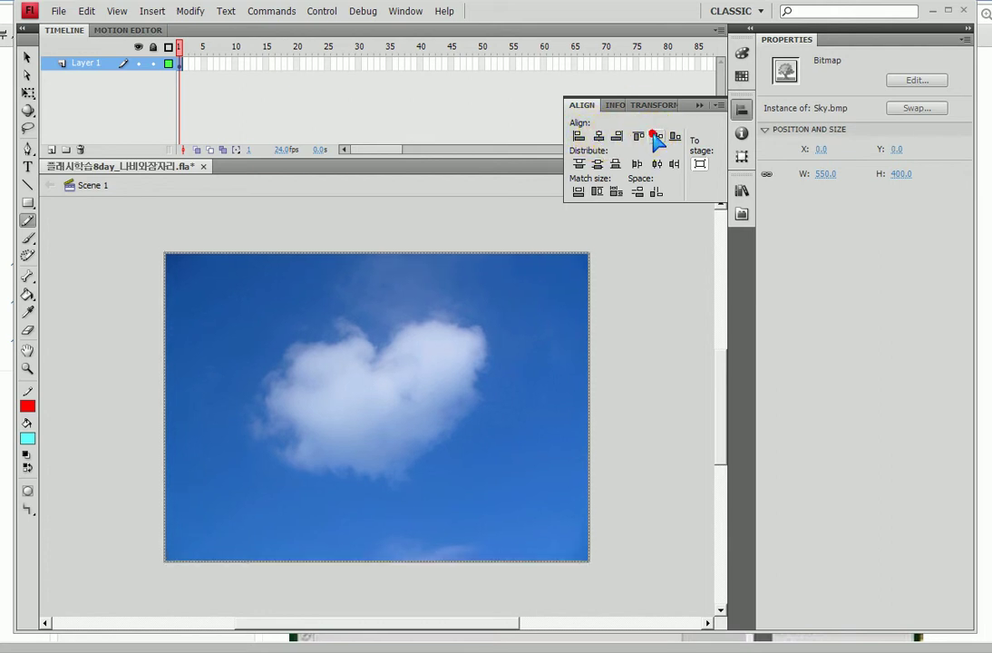
# Step: Lock Layer 1, add a new layer above it and select the new layer's first frame
pyautogui.click(153, 62)
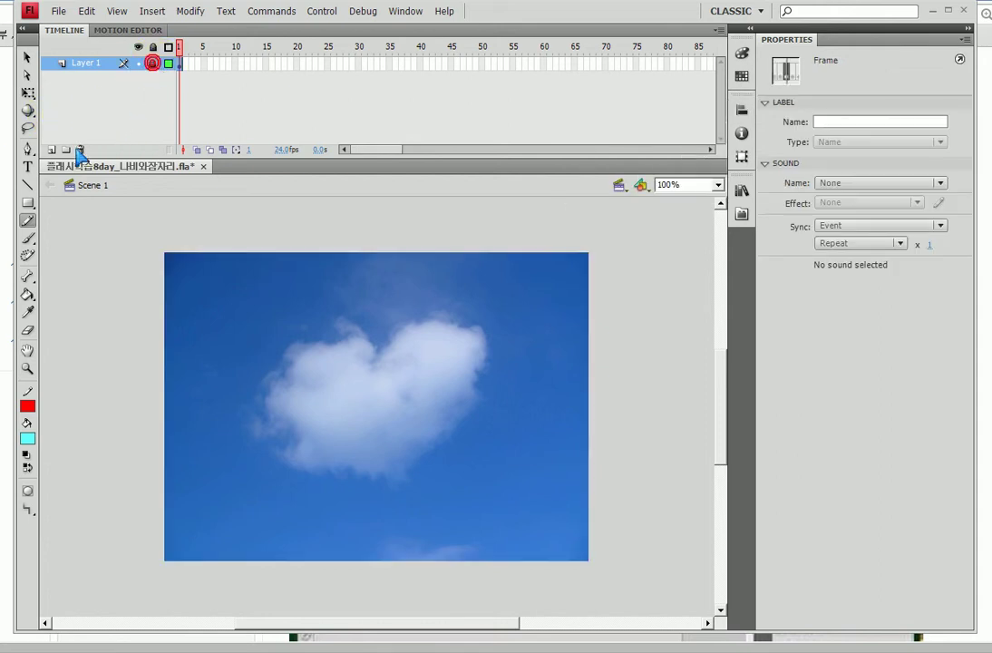
pyautogui.click(51, 149)
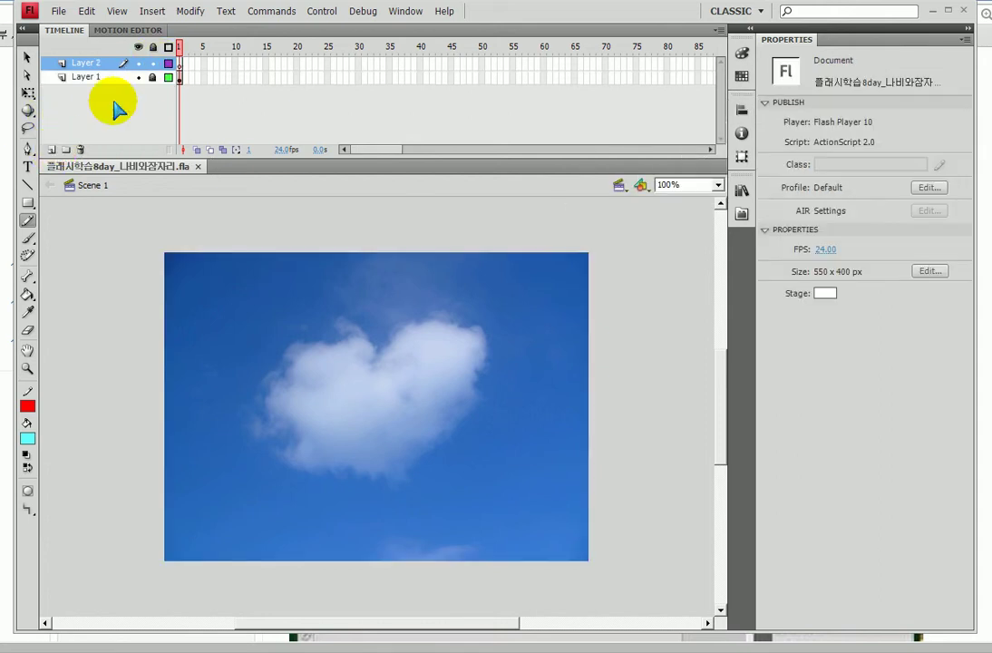
pyautogui.click(180, 64)
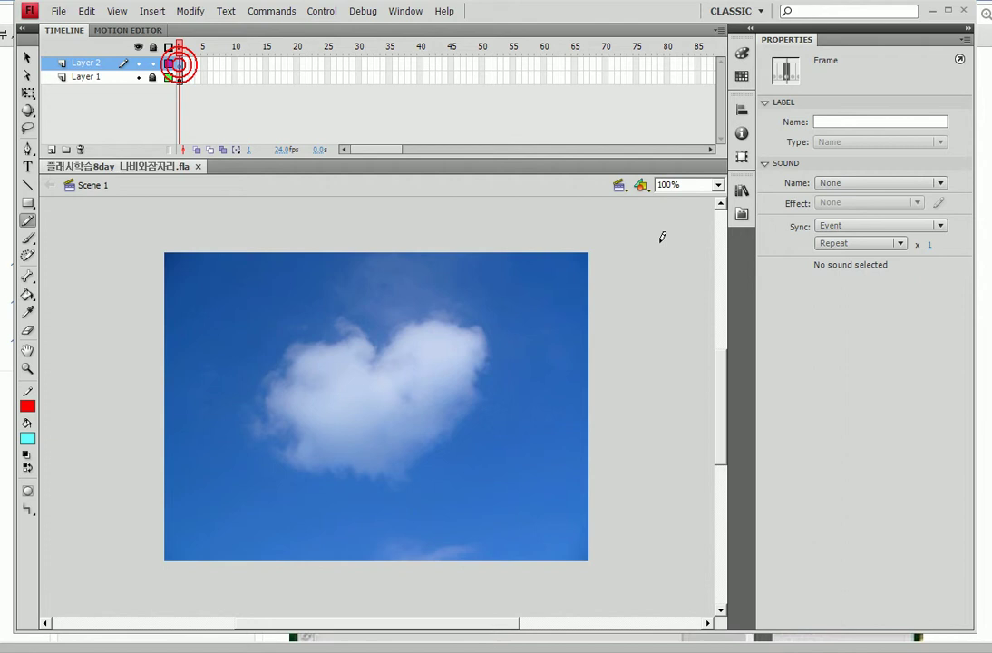
# Step: Place the butterfly symbol, Symbol 2, from the library at the left edge of the stage on Layer 2
pyautogui.click(741, 190)
pyautogui.click(612, 382)
pyautogui.click(612, 369)
pyautogui.click(612, 383)
pyautogui.click(612, 368)
pyautogui.click(612, 383)
pyautogui.moveTo(612, 384); pyautogui.dragTo(136, 417)
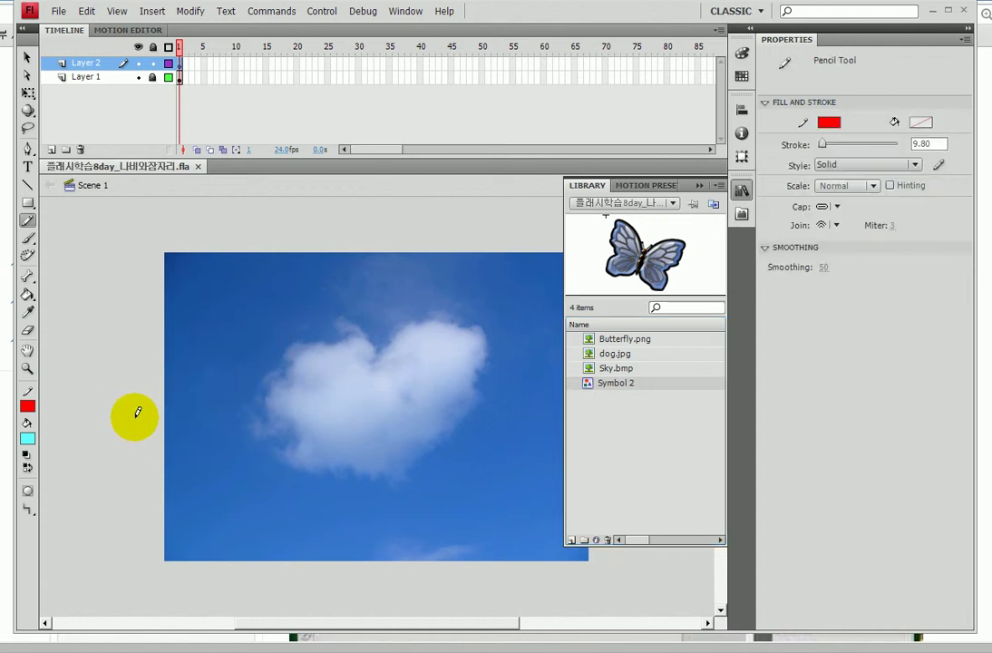
pyautogui.click(605, 387)
pyautogui.click(687, 204)
pyautogui.click(702, 185)
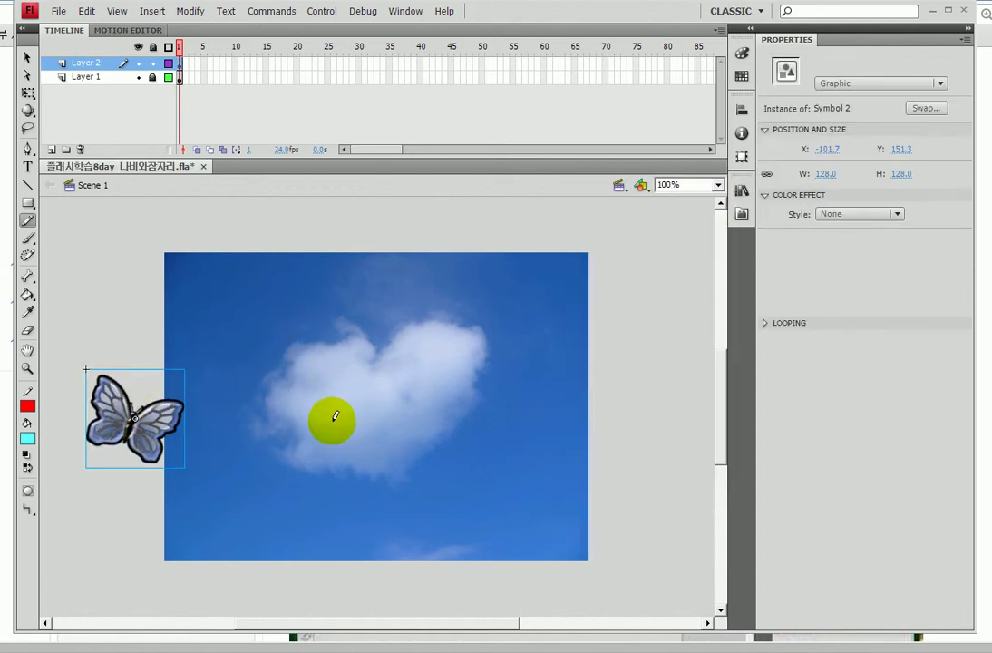
# Step: Scale the butterfly to 55% in both directions and move it farther left, completely off the stage
pyautogui.click(742, 156)
pyautogui.moveTo(594, 123); pyautogui.dragTo(571, 122)
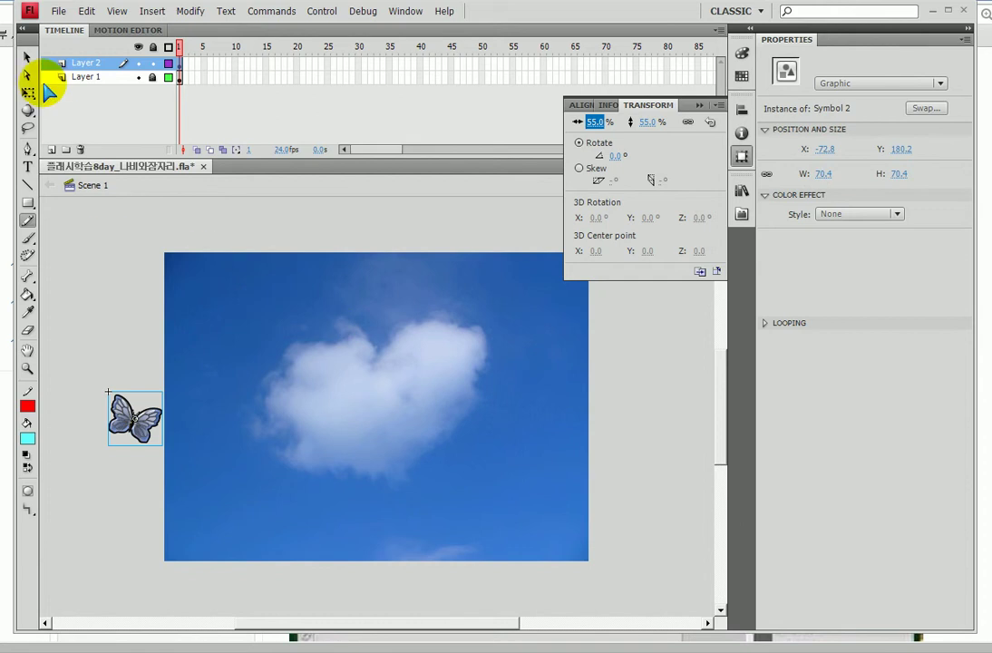
pyautogui.click(27, 56)
pyautogui.moveTo(134, 426); pyautogui.dragTo(106, 426)
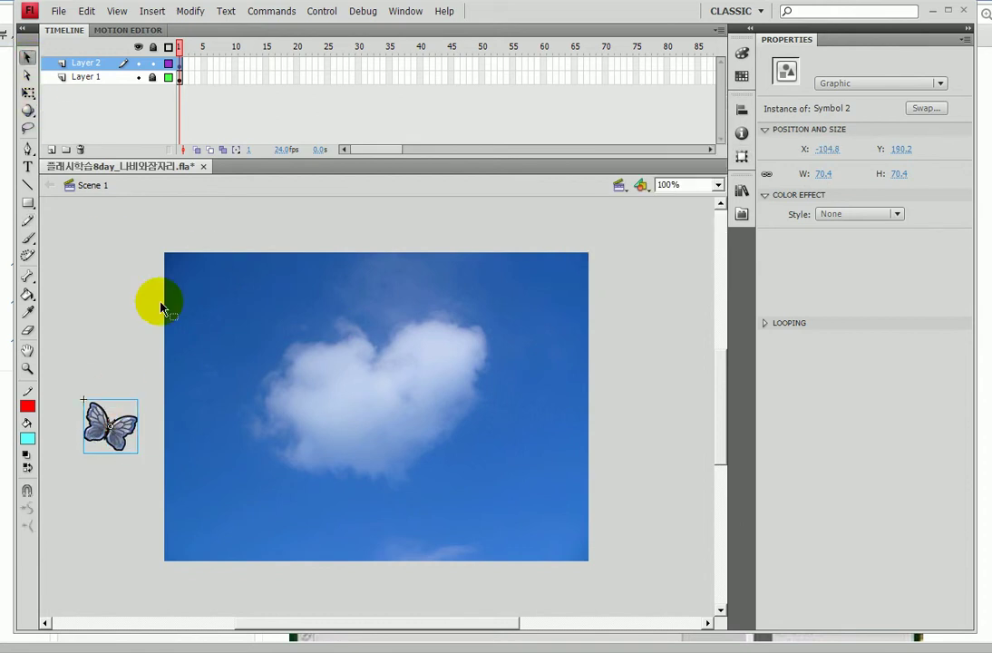
# Step: Rotate the butterfly about 45 degrees clockwise with Free Transform so that it faces the stage
pyautogui.click(27, 92)
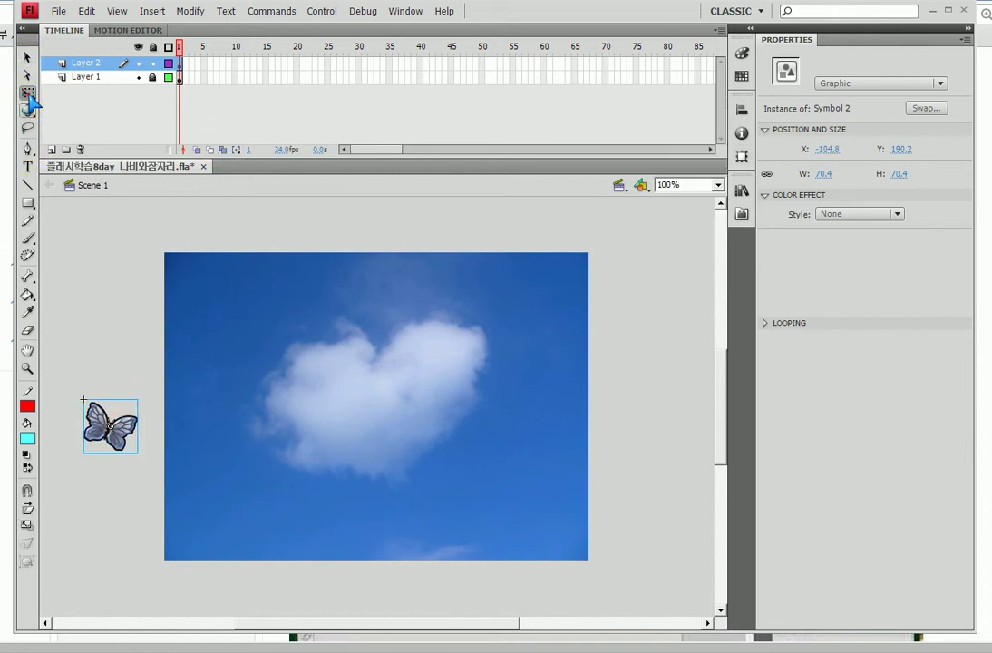
pyautogui.moveTo(137, 381); pyautogui.dragTo(130, 438)
pyautogui.moveTo(116, 382); pyautogui.dragTo(114, 381)
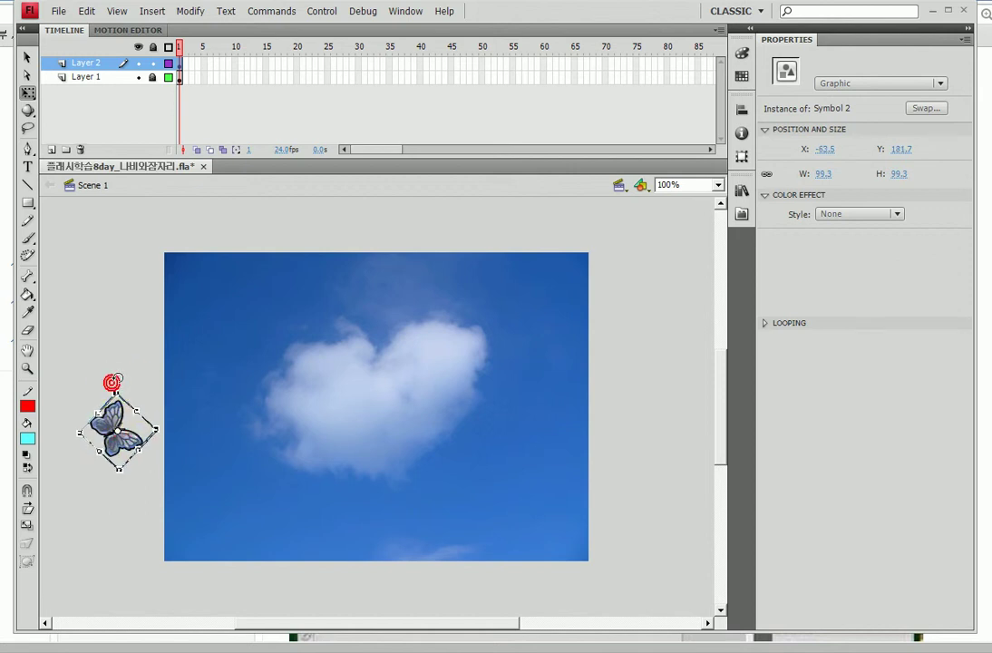
pyautogui.click(27, 57)
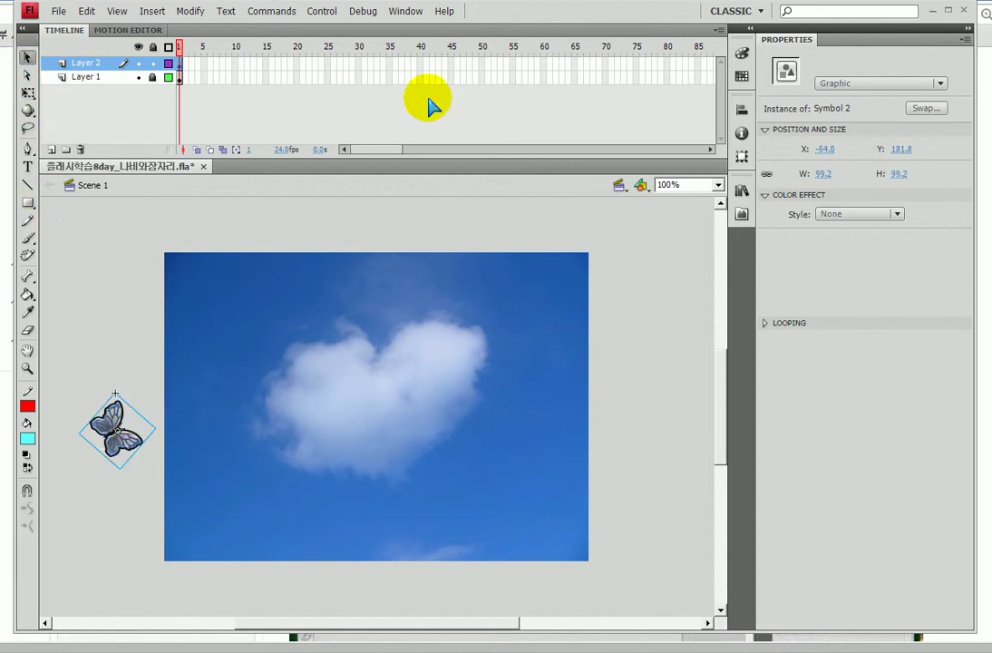
# Step: Insert a keyframe at frame 60 of Layer 2 and create a classic tween between frames 1 and 60
pyautogui.click(544, 78)
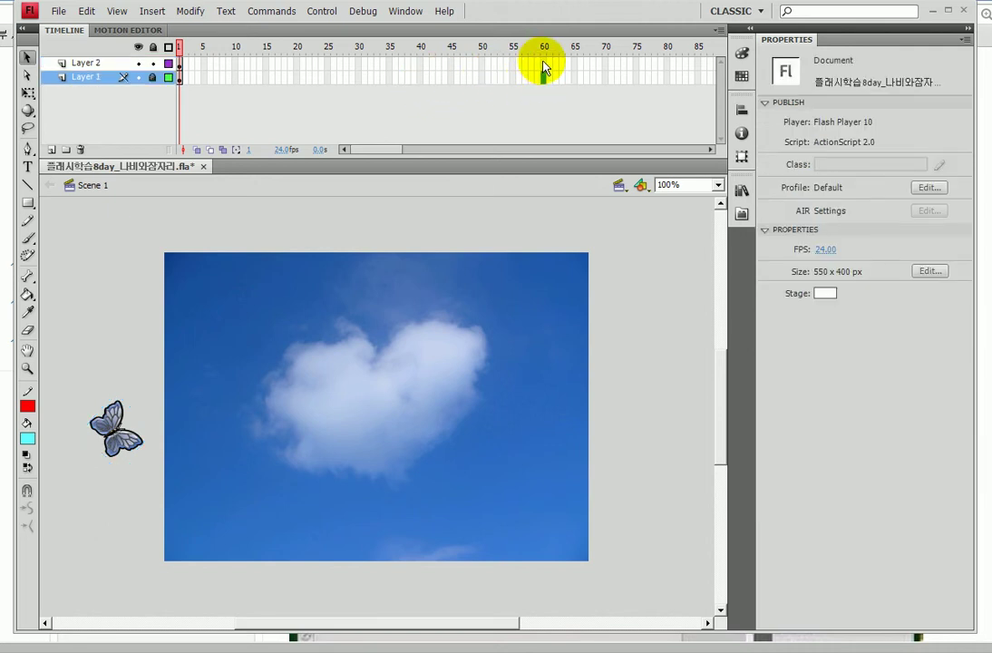
pyautogui.click(543, 63)
pyautogui.press('F6')
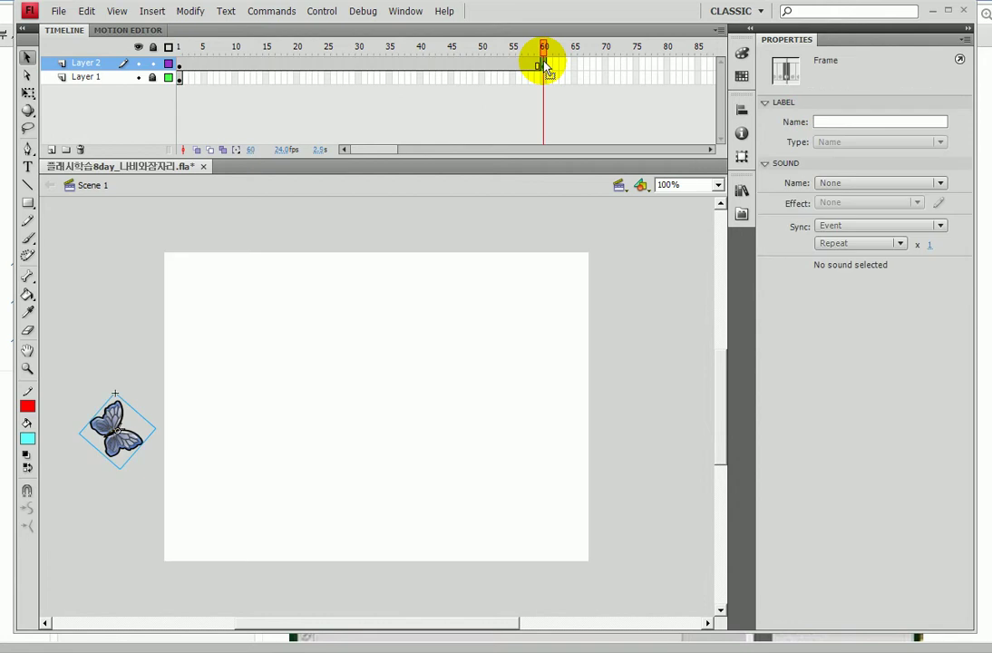
pyautogui.rightClick(257, 62)
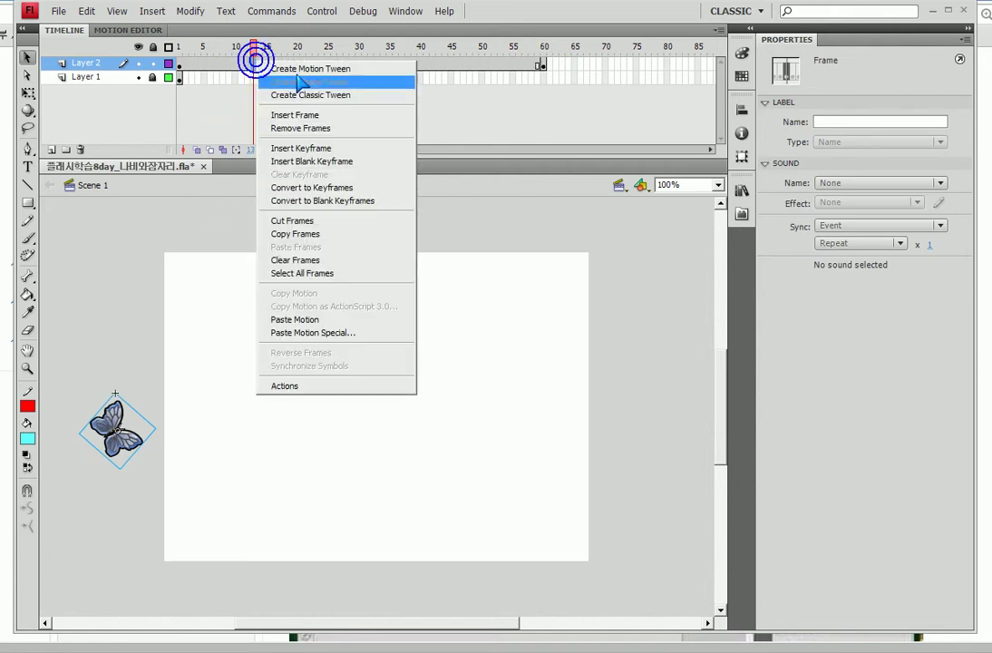
pyautogui.click(319, 93)
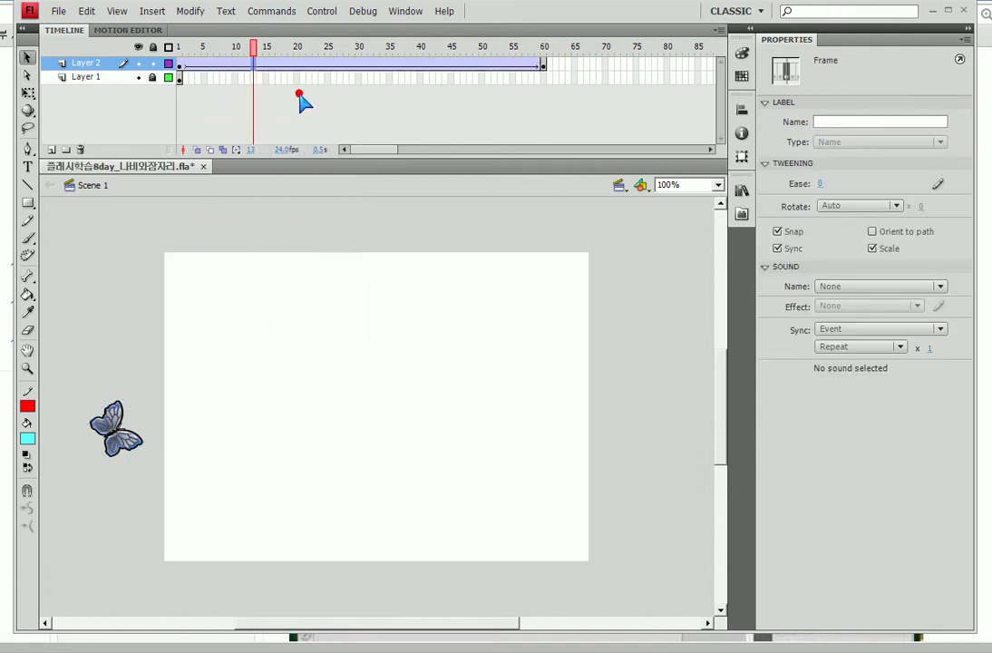
# Step: Extend the sky background on Layer 1 to frame 60
pyautogui.click(544, 78)
pyautogui.press('F5')
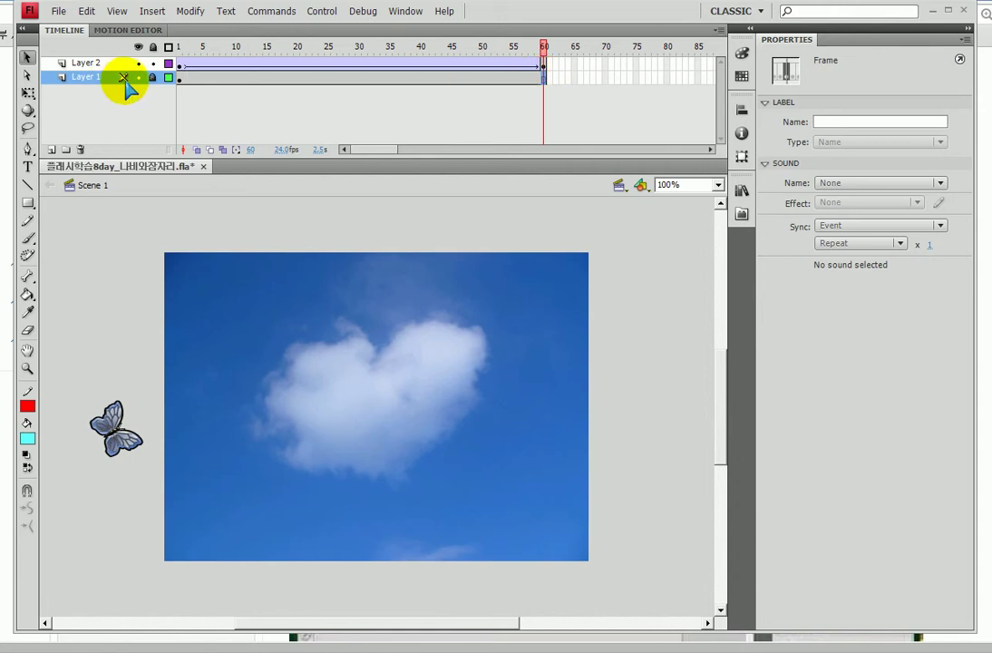
# Step: In frame 60 of Layer 2, move the butterfly past the stage's right edge to about X 605, Y 107, and return to frame 1
pyautogui.click(546, 63)
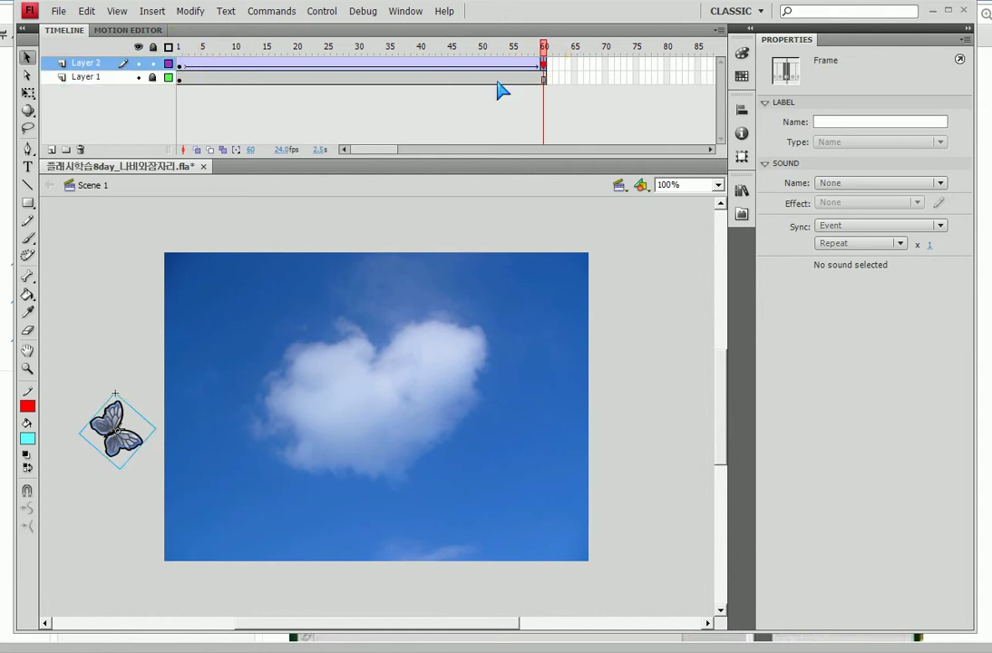
pyautogui.moveTo(367, 377); pyautogui.dragTo(644, 374)
pyautogui.moveTo(182, 50)
pyautogui.mouseDown()
pyautogui.moveTo(553, 49)
pyautogui.moveTo(183, 49)
pyautogui.mouseUp()
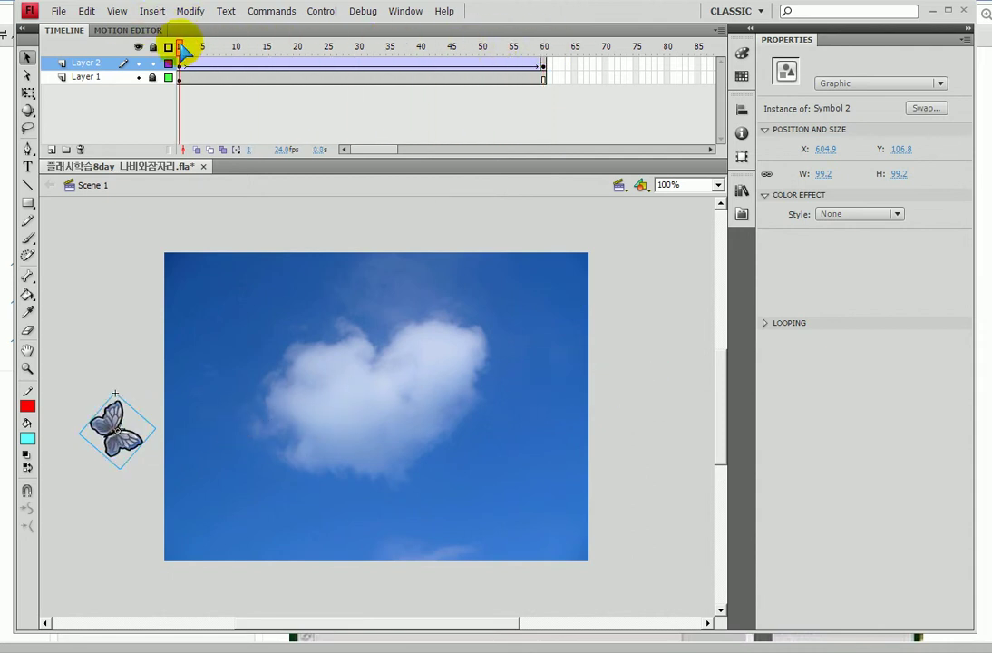
# Step: Add a classic motion guide for Layer 2, lock Layer 2 and select frame 1 of the guide layer
pyautogui.rightClick(86, 65)
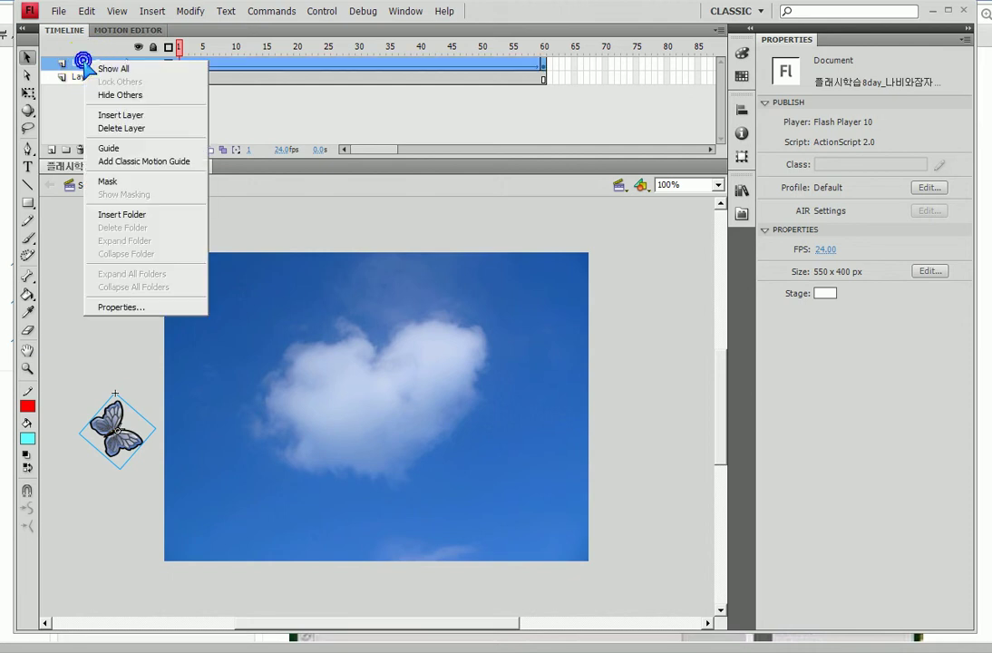
pyautogui.click(117, 162)
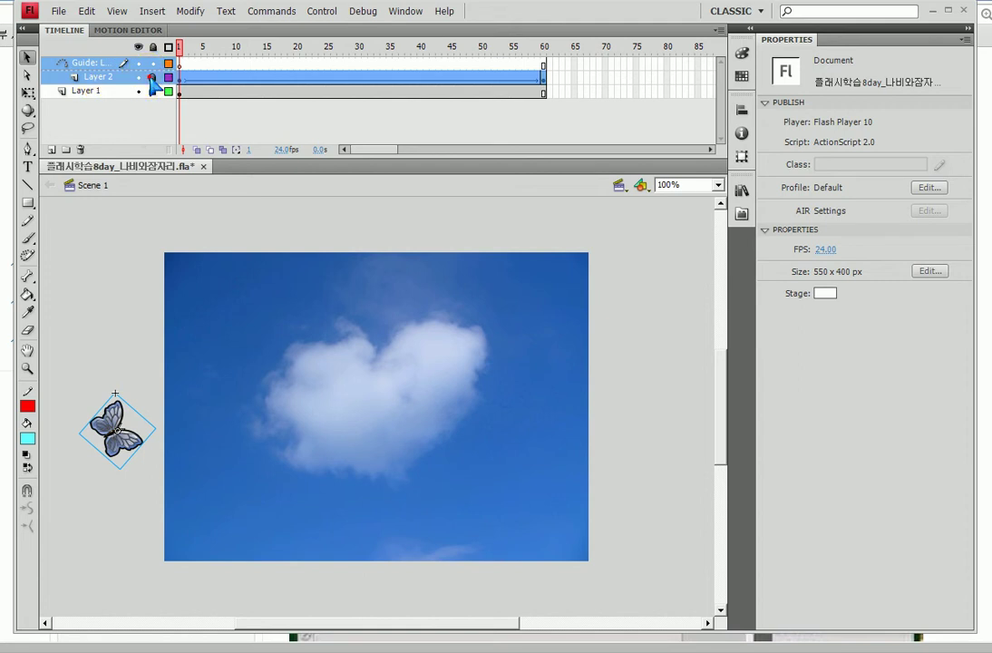
pyautogui.click(183, 64)
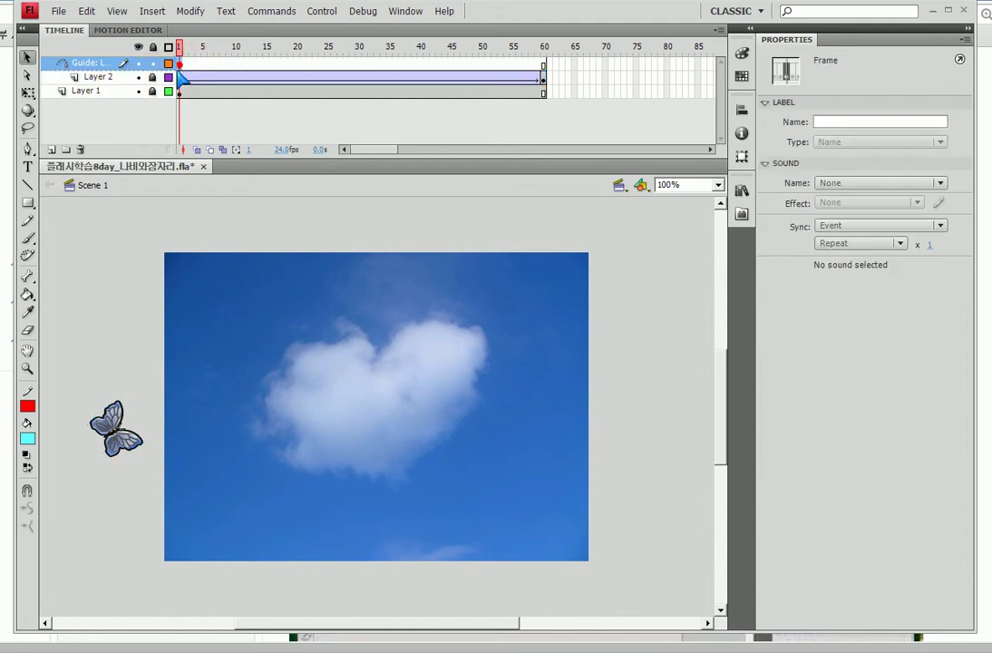
# Step: Draw a flight path with two loops on the guide layer with the Pencil tool, from the butterfly across the sky past the stage's right edge
pyautogui.hotkey('ctrl', '-')
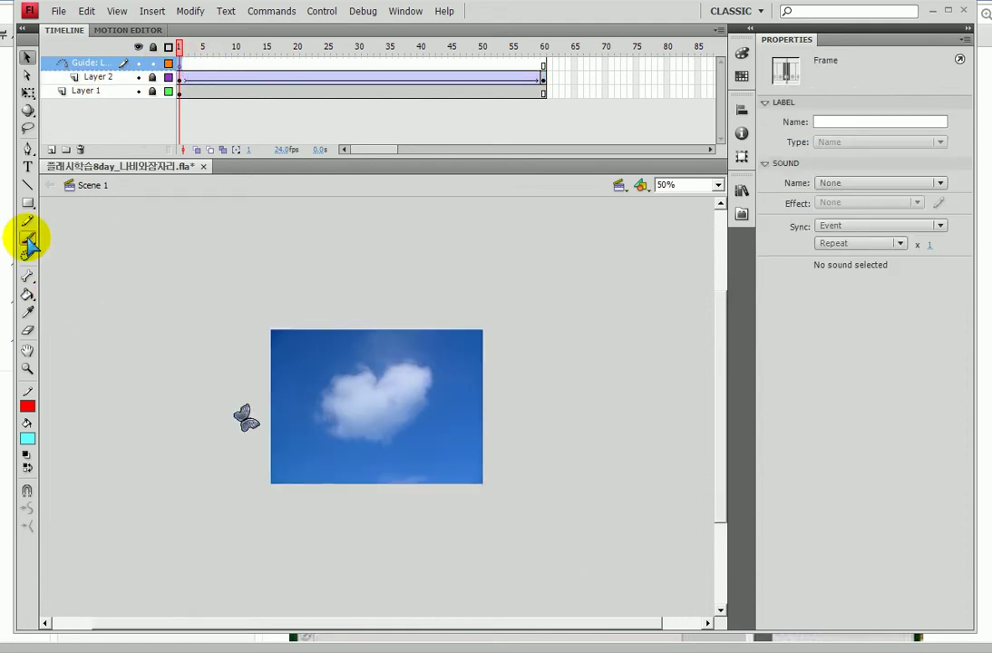
pyautogui.click(26, 223)
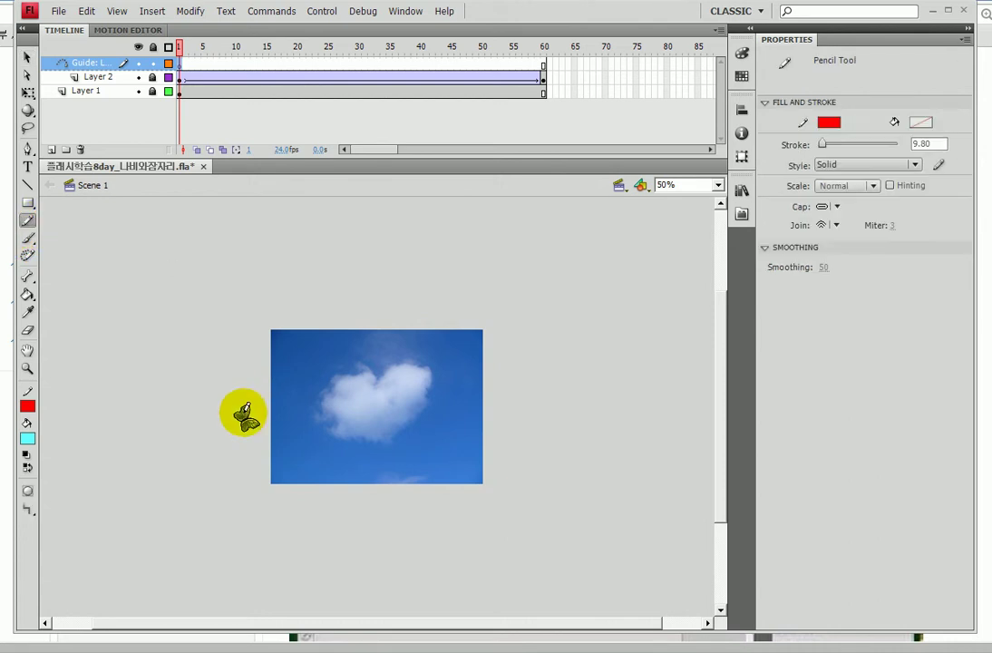
pyautogui.moveTo(246, 418)
pyautogui.mouseDown()
pyautogui.moveTo(316, 378)
pyautogui.moveTo(347, 390)
pyautogui.moveTo(363, 412)
pyautogui.moveTo(354, 440)
pyautogui.moveTo(331, 433)
pyautogui.moveTo(333, 394)
pyautogui.moveTo(386, 368)
pyautogui.moveTo(423, 389)
pyautogui.moveTo(422, 416)
pyautogui.moveTo(382, 406)
pyautogui.moveTo(439, 350)
pyautogui.moveTo(534, 343)
pyautogui.mouseUp()
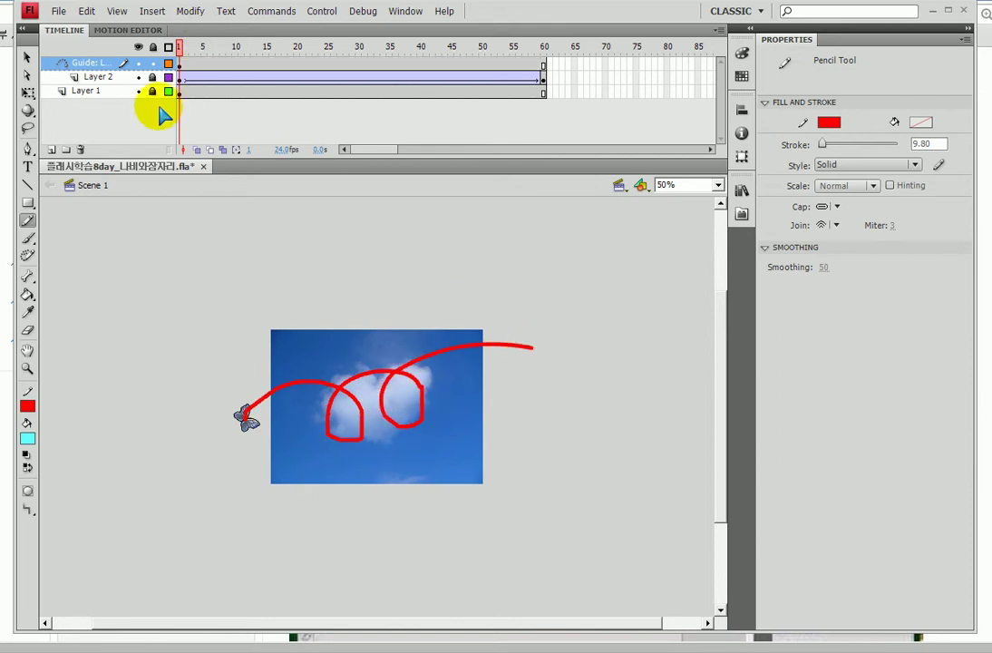
pyautogui.hotkey('ctrl', 'z')
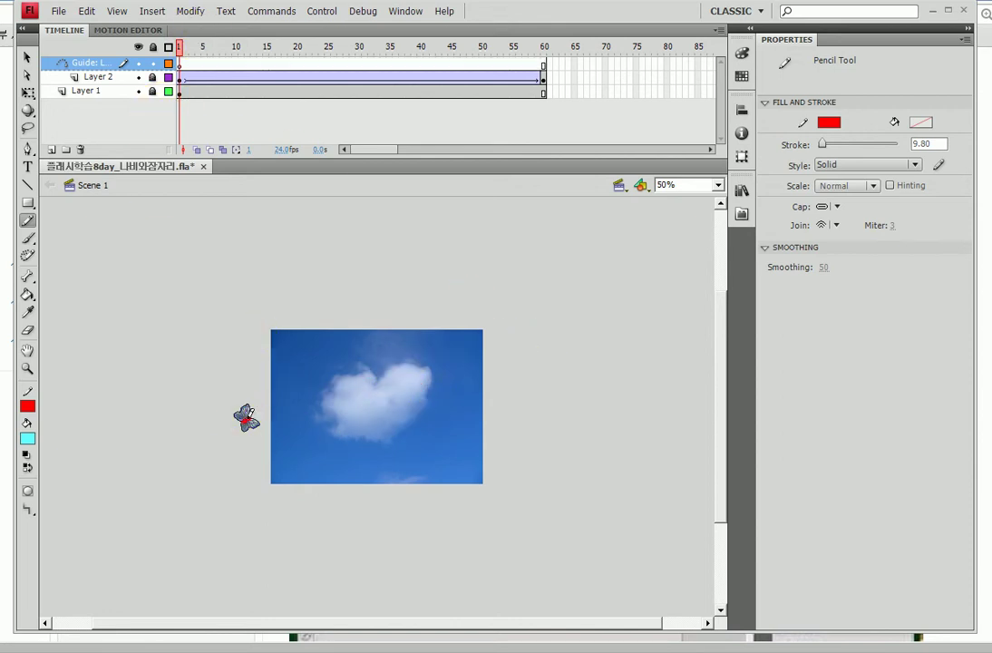
pyautogui.moveTo(304, 378)
pyautogui.mouseDown()
pyautogui.moveTo(332, 370)
pyautogui.moveTo(383, 378)
pyautogui.moveTo(406, 413)
pyautogui.moveTo(392, 447)
pyautogui.moveTo(353, 437)
pyautogui.moveTo(348, 390)
pyautogui.moveTo(401, 369)
pyautogui.moveTo(428, 399)
pyautogui.moveTo(418, 428)
pyautogui.moveTo(387, 420)
pyautogui.moveTo(384, 381)
pyautogui.moveTo(431, 357)
pyautogui.moveTo(503, 369)
pyautogui.mouseUp()
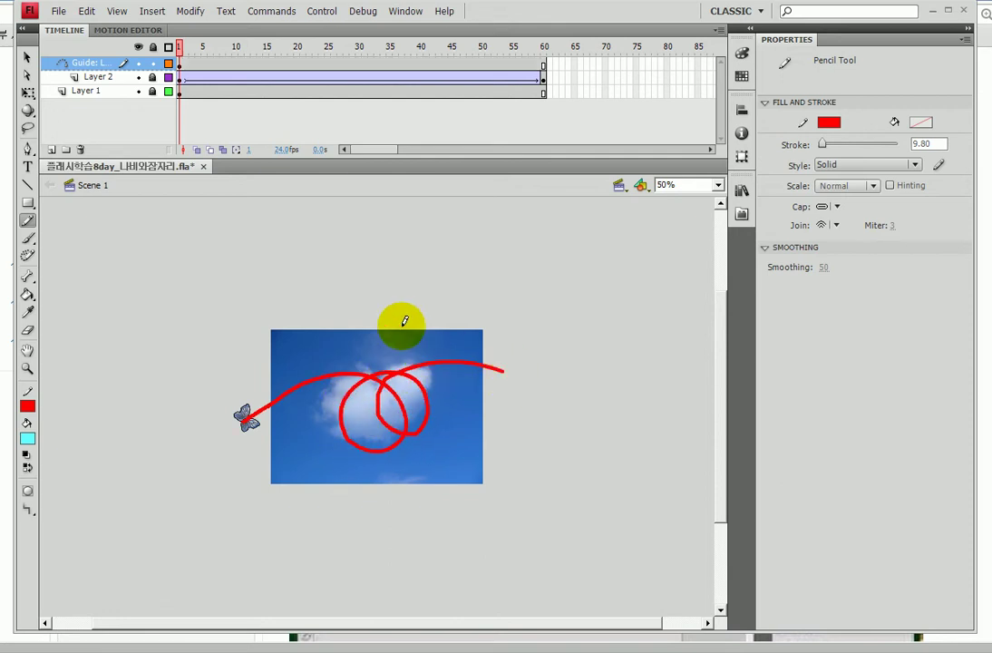
# Step: Unlock Layer 2 and display the guide layer's path as an outline
pyautogui.click(153, 63)
pyautogui.click(180, 91)
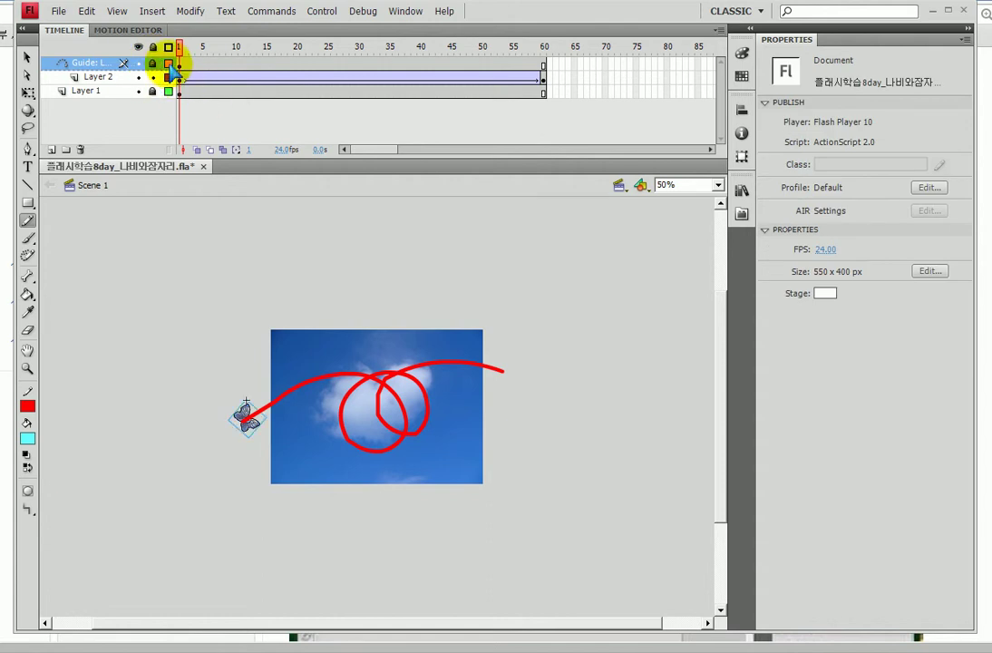
pyautogui.doubleClick(169, 64)
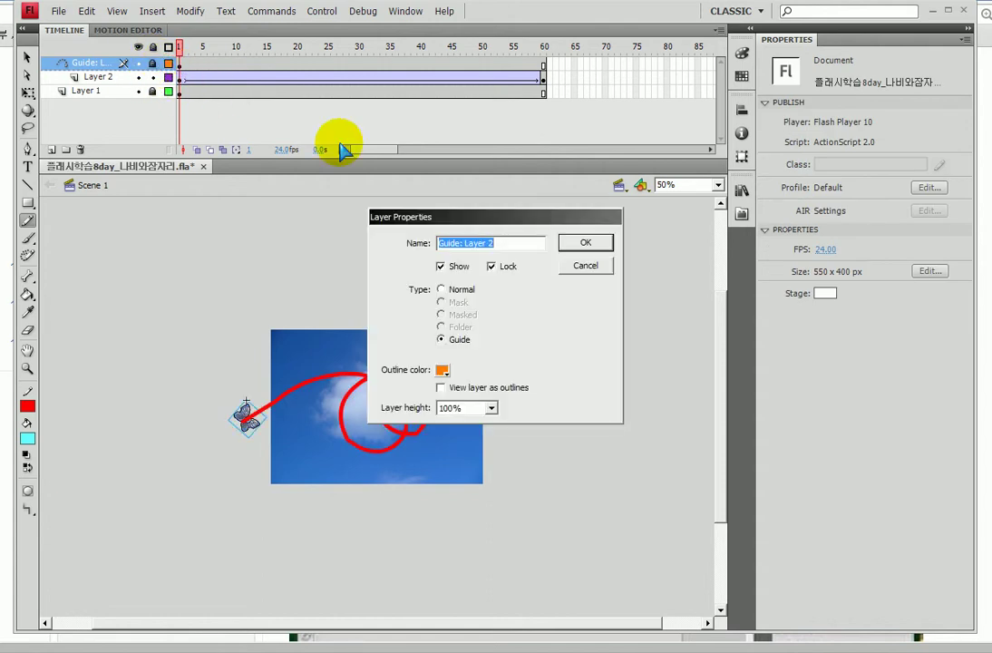
pyautogui.click(588, 266)
pyautogui.click(169, 64)
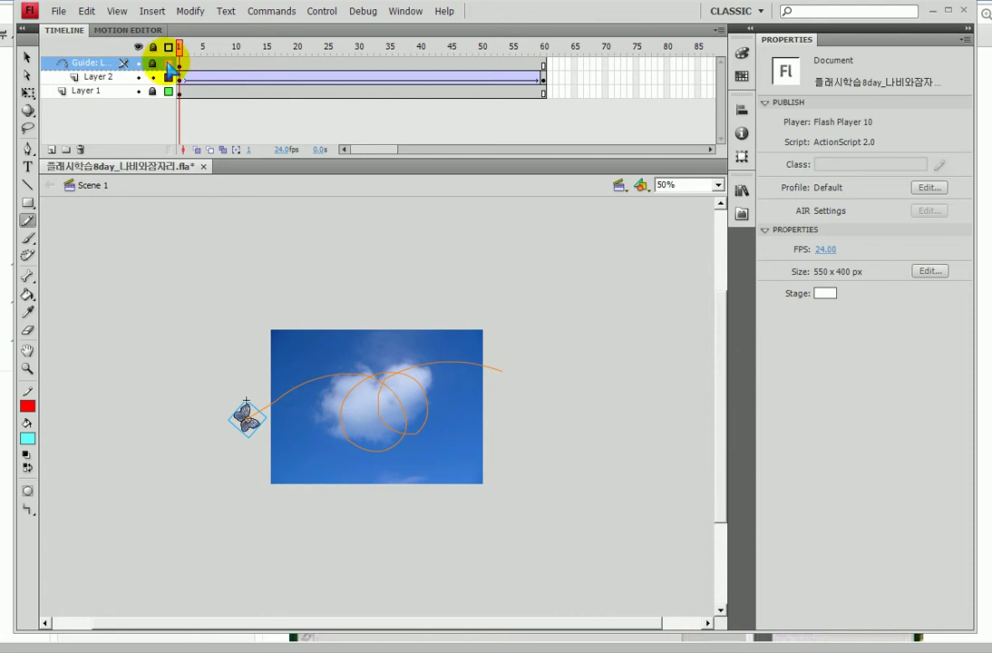
pyautogui.click(169, 64)
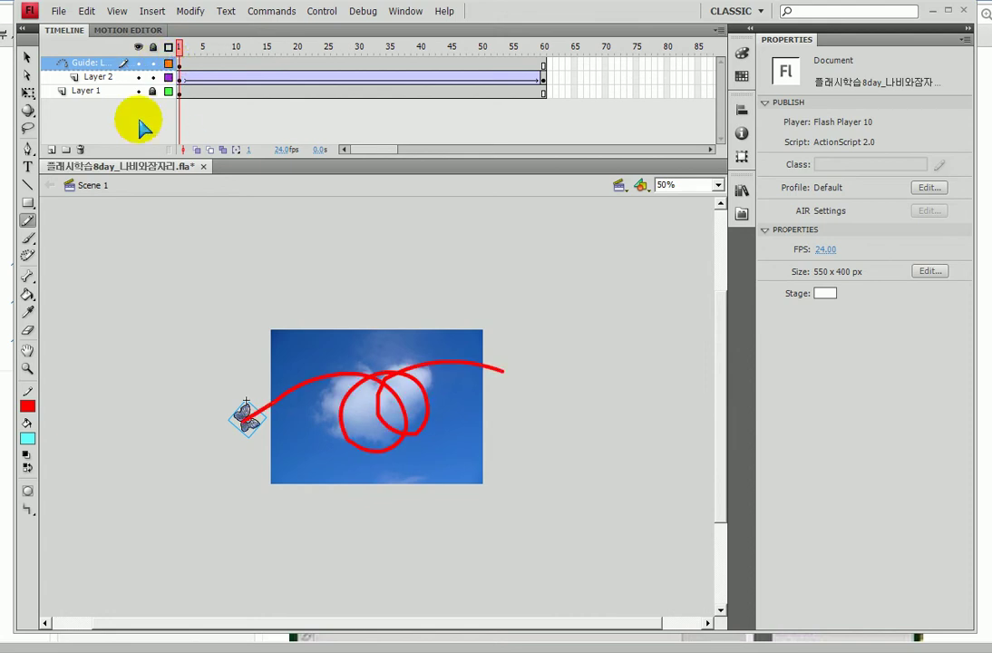
pyautogui.click(169, 63)
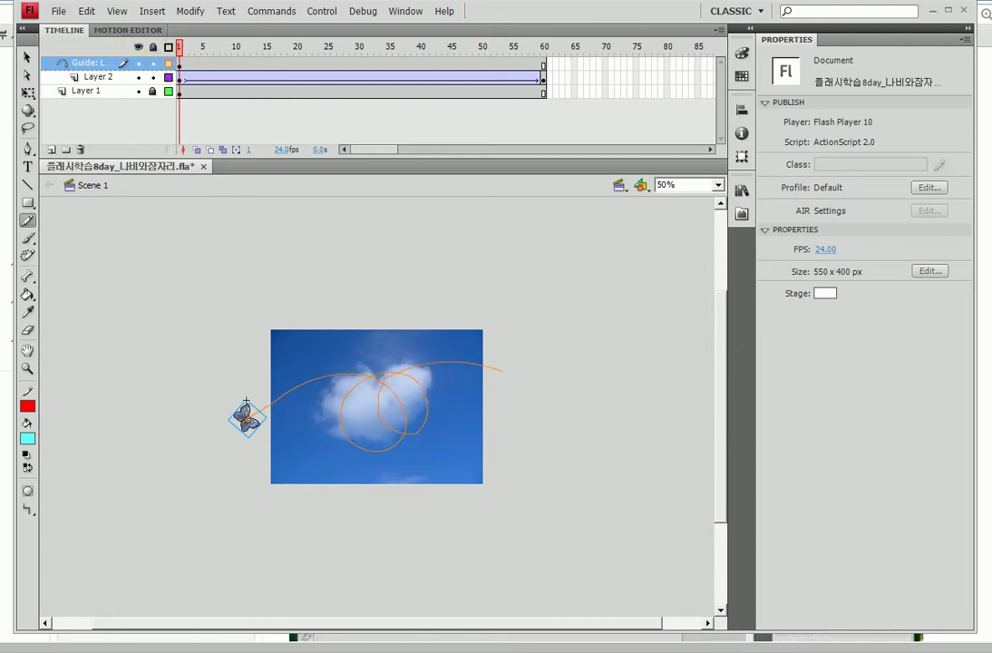
# Step: In frame 60 of Layer 2, move the butterfly's centre point onto the right end of the guide path, about X 586, Y 54.7
pyautogui.click(26, 369)
pyautogui.moveTo(195, 361); pyautogui.dragTo(261, 407)
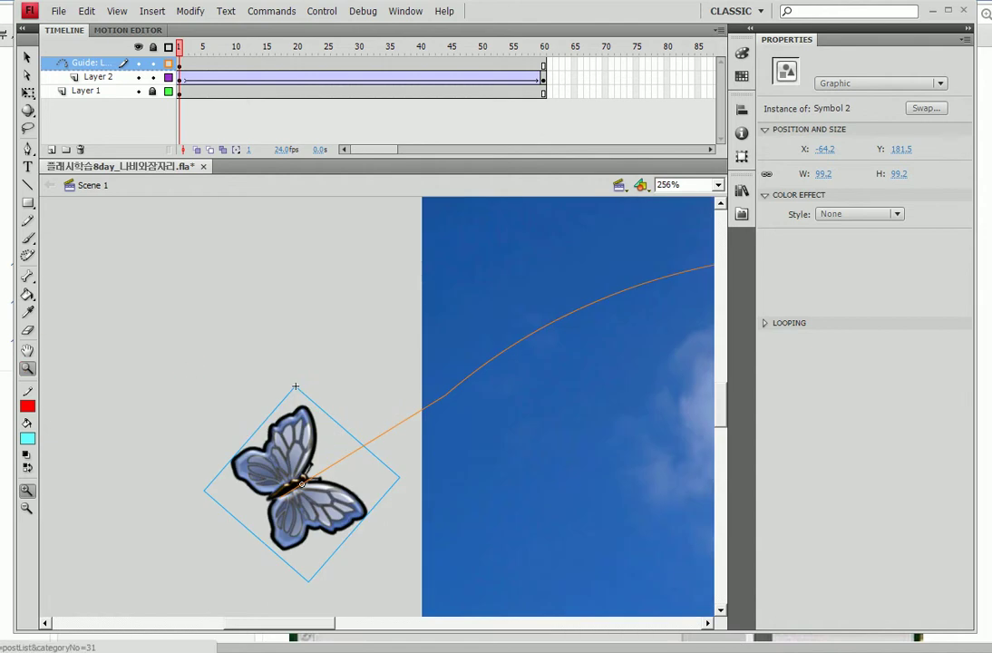
pyautogui.click(28, 350)
pyautogui.moveTo(332, 352); pyautogui.dragTo(235, 367)
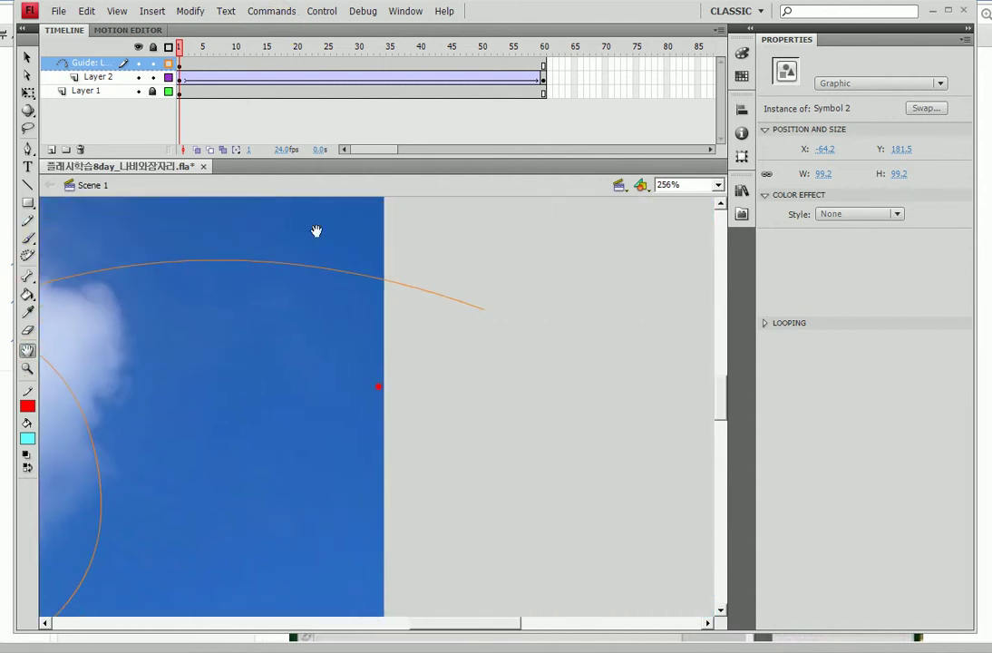
pyautogui.click(544, 82)
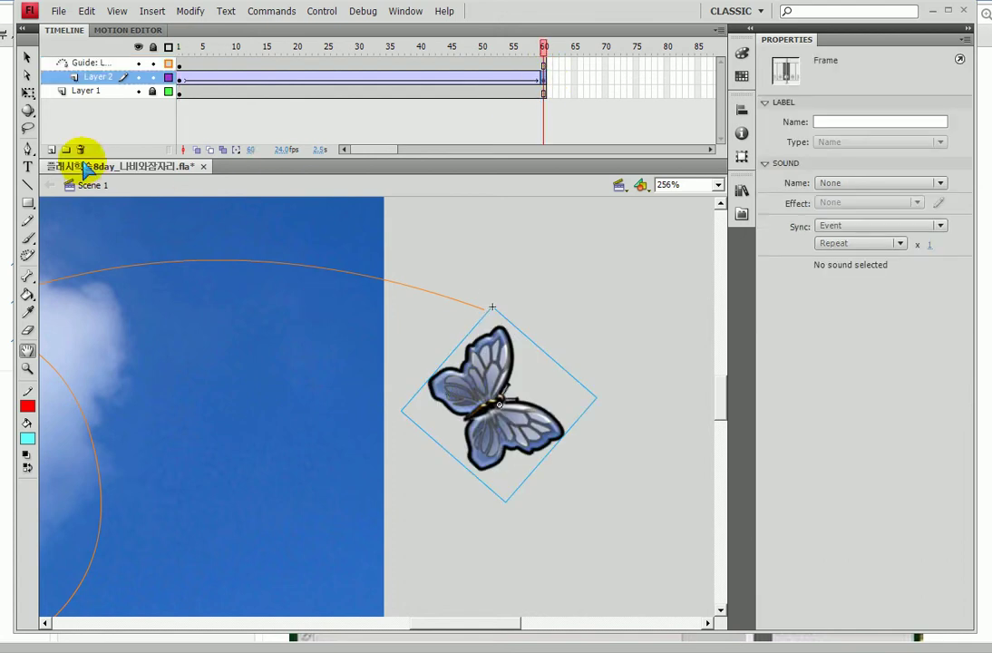
pyautogui.click(27, 93)
pyautogui.click(499, 299)
pyautogui.moveTo(503, 401); pyautogui.dragTo(455, 334)
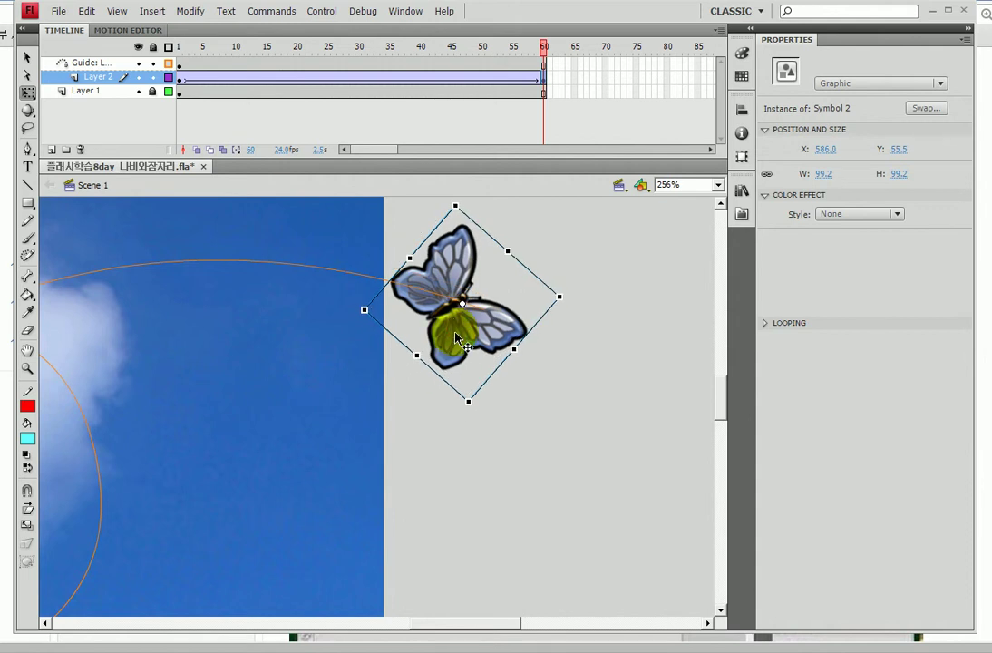
pyautogui.moveTo(453, 344); pyautogui.dragTo(454, 342)
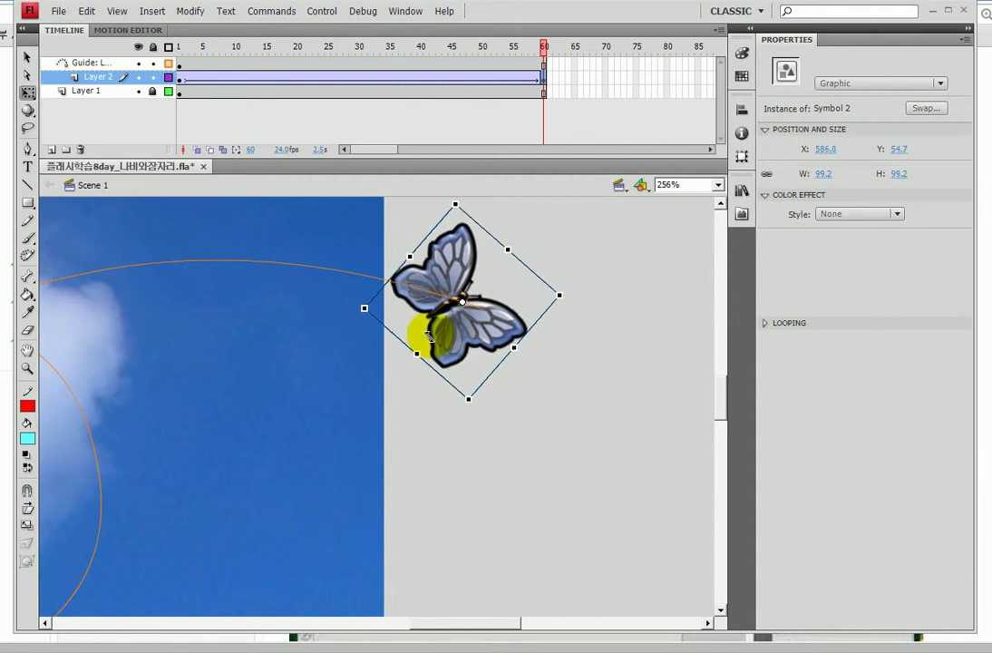
# Step: Turn on Orient to path for Layer 2's tween and scrub the timeline to frame 42 to check the butterfly's flight
pyautogui.hotkey('ctrl', '1')
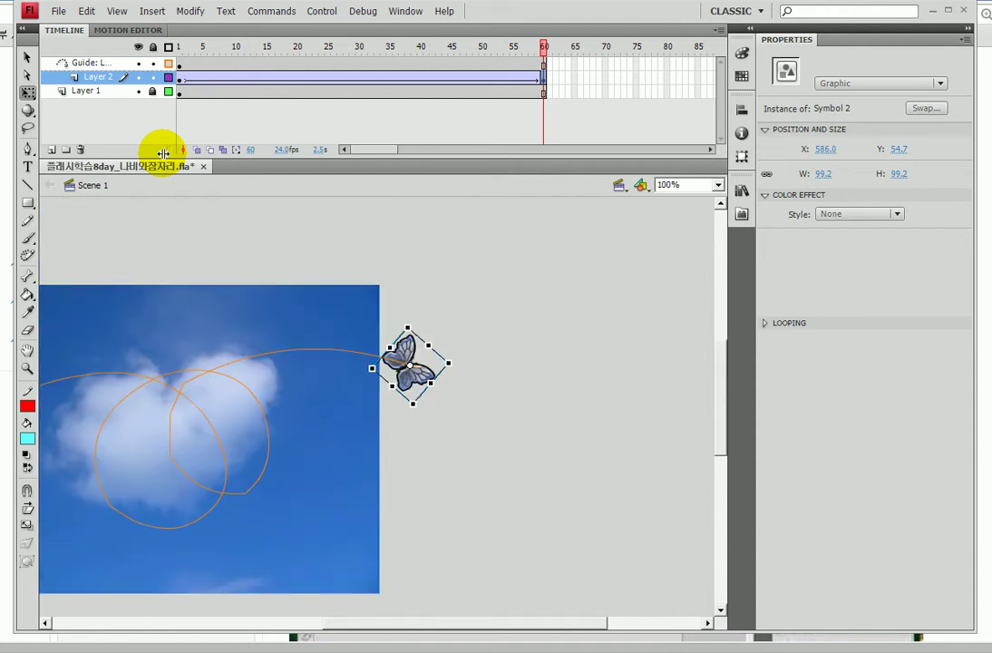
pyautogui.moveTo(172, 47); pyautogui.dragTo(299, 55)
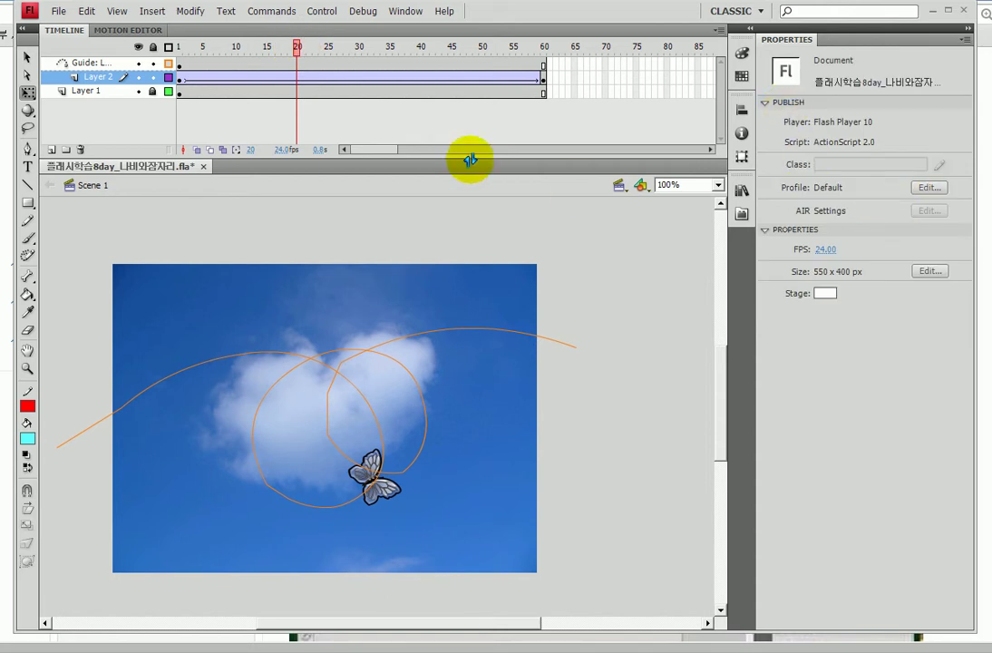
pyautogui.click(308, 82)
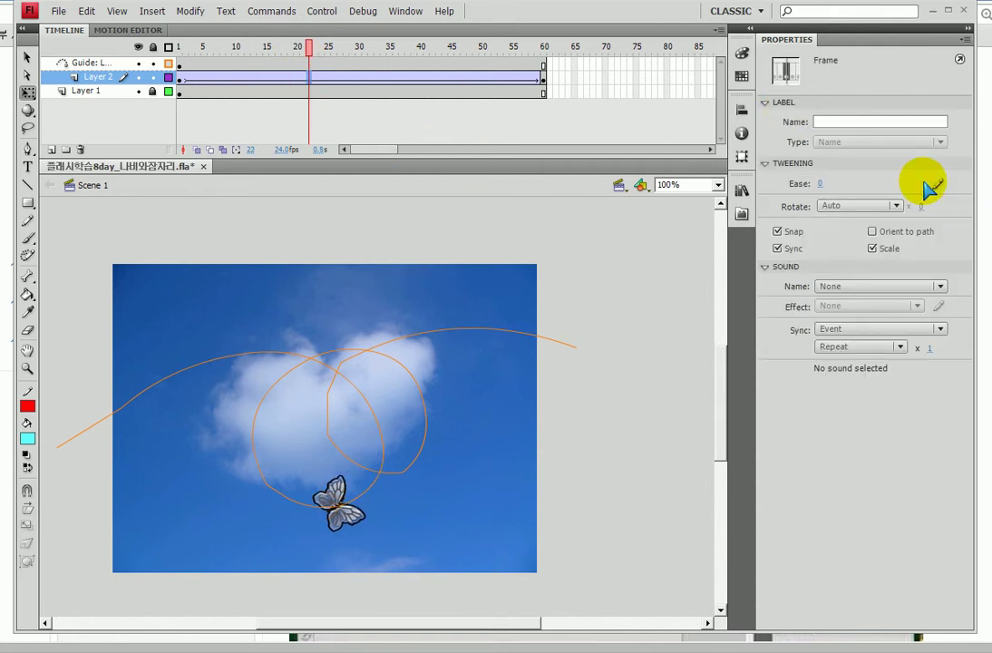
pyautogui.click(873, 233)
pyautogui.moveTo(311, 52); pyautogui.dragTo(434, 53)
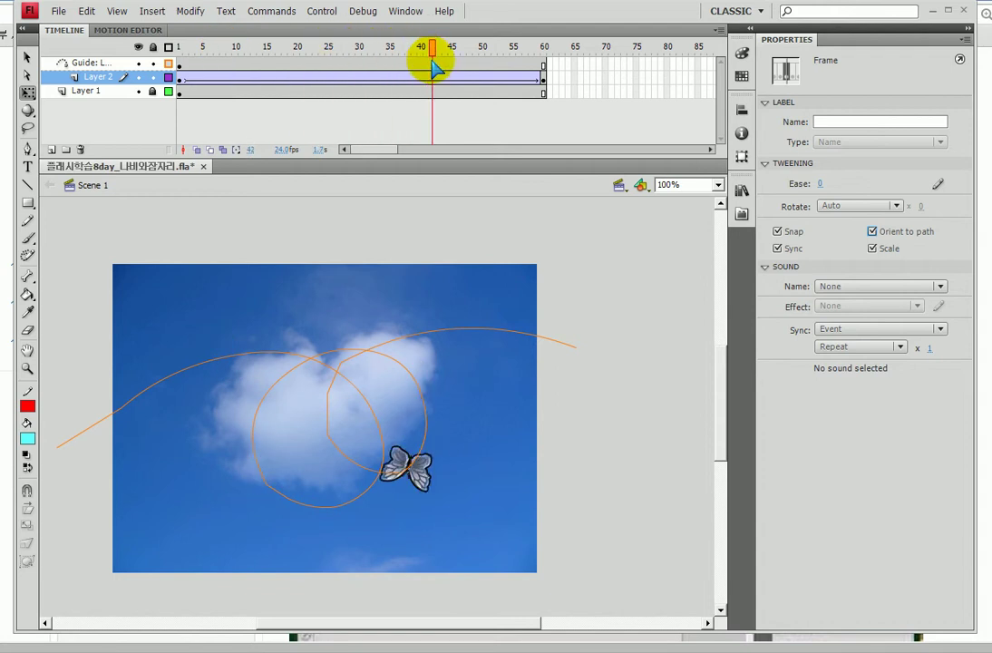
# Step: Lock the guide layer and Layer 2, and insert a new layer above the guide layer
pyautogui.click(90, 62)
pyautogui.click(152, 62)
pyautogui.click(152, 77)
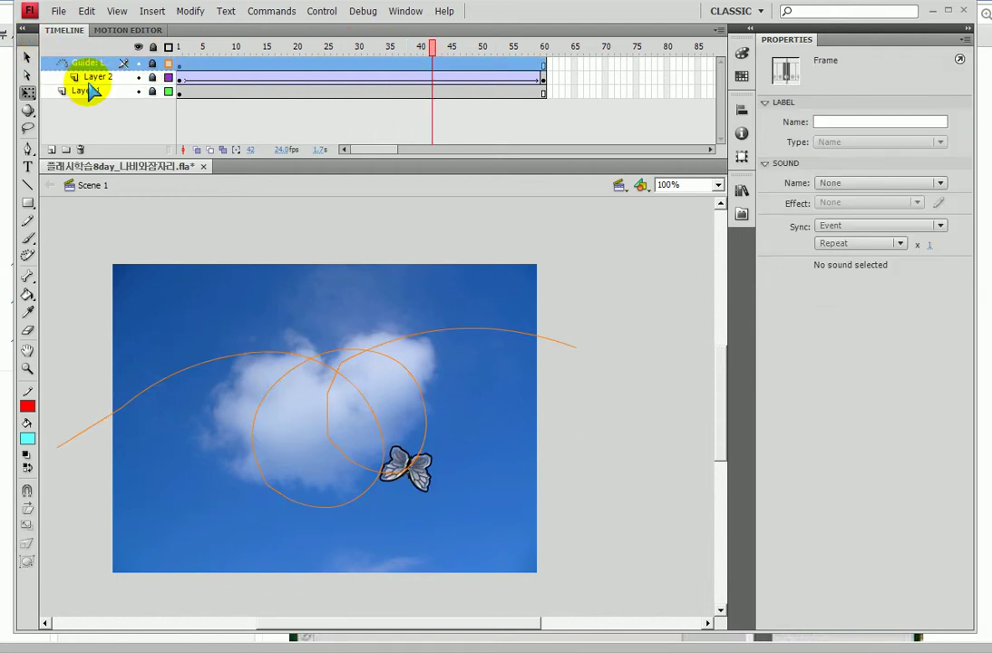
pyautogui.click(51, 149)
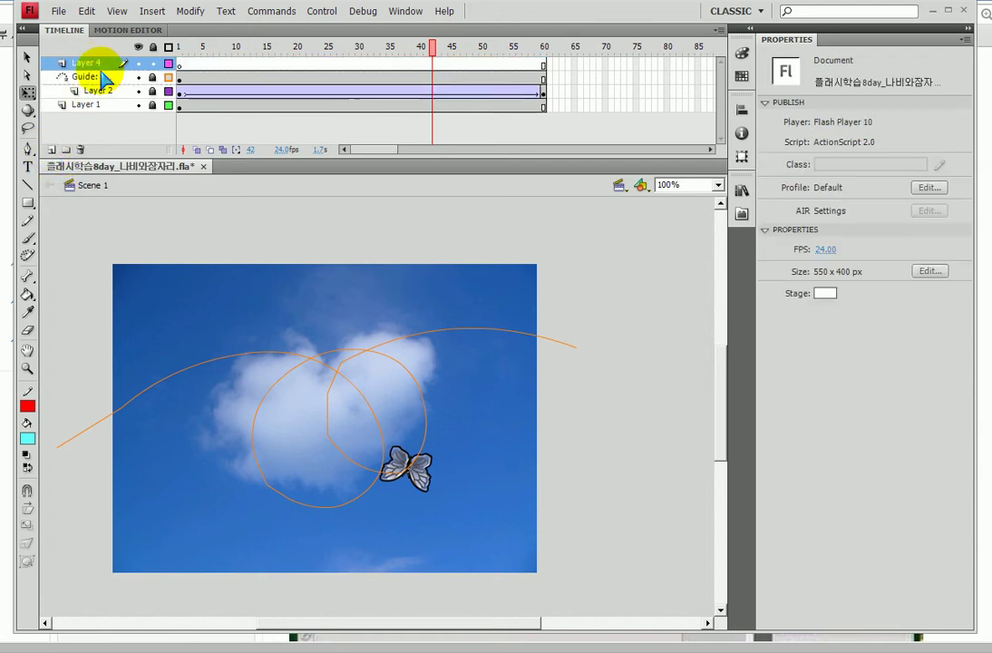
# Step: Delete the unused dog.jpg image from the library
pyautogui.click(741, 191)
pyautogui.click(617, 366)
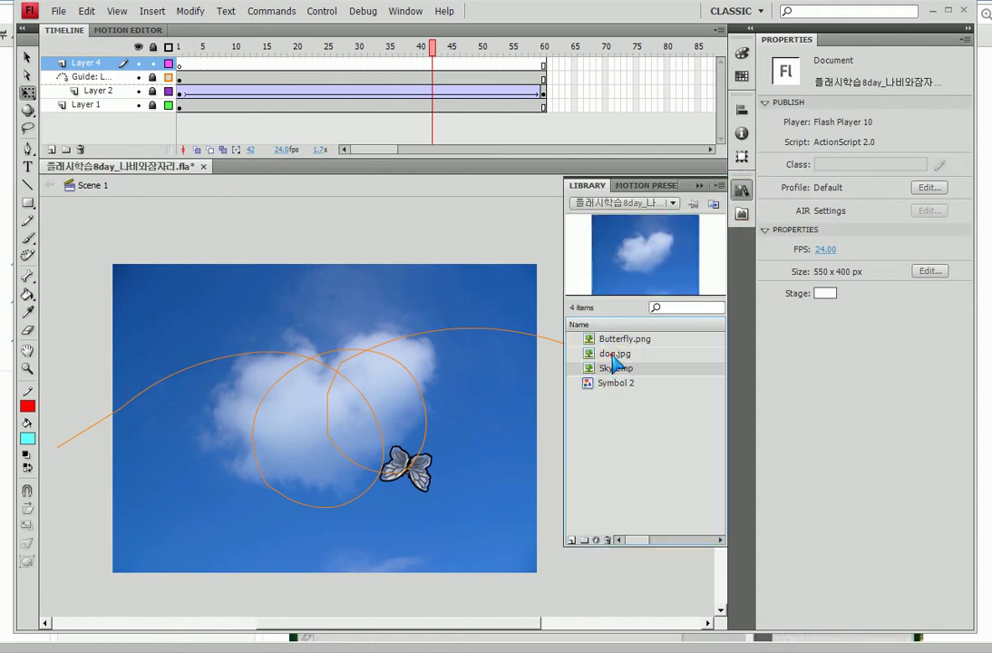
pyautogui.click(613, 354)
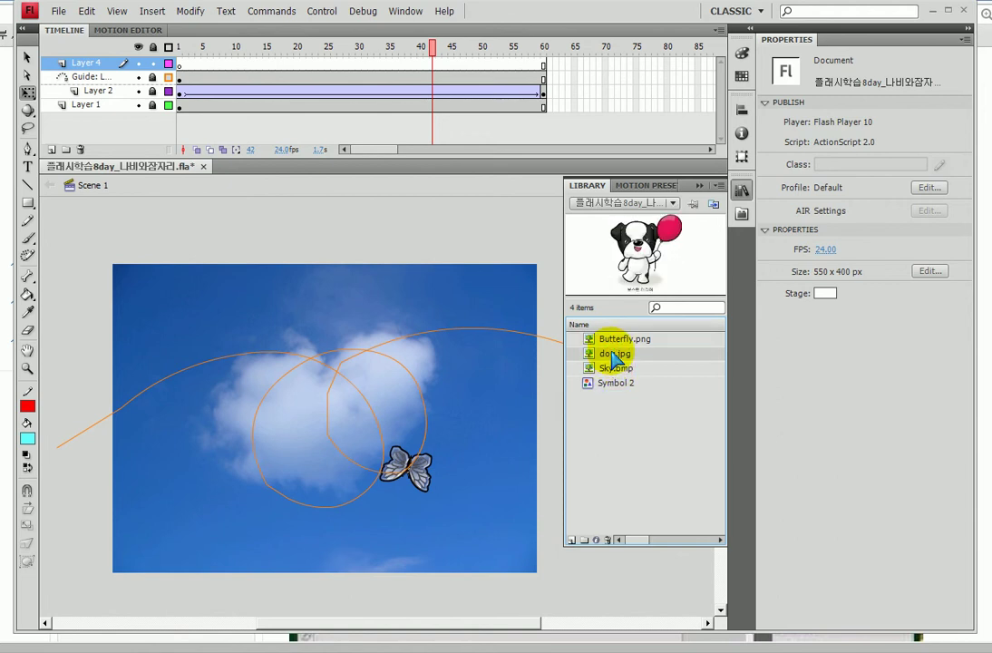
pyautogui.press('Delete')
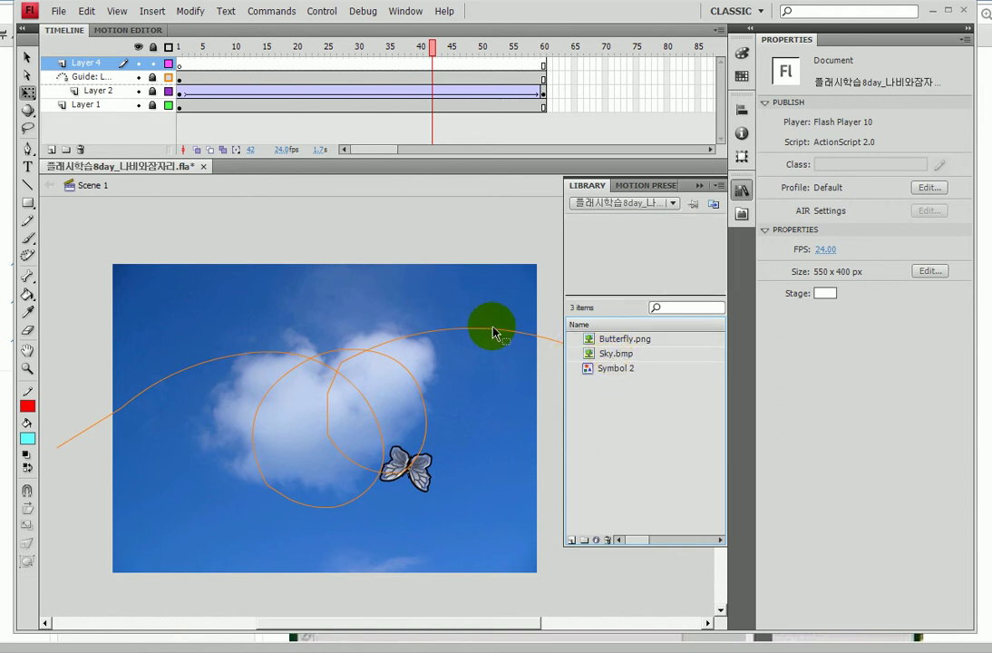
# Step: Import Dragonfly.png onto Layer 4 and scale it proportionally to 19%
pyautogui.hotkey('ctrl', 'r')
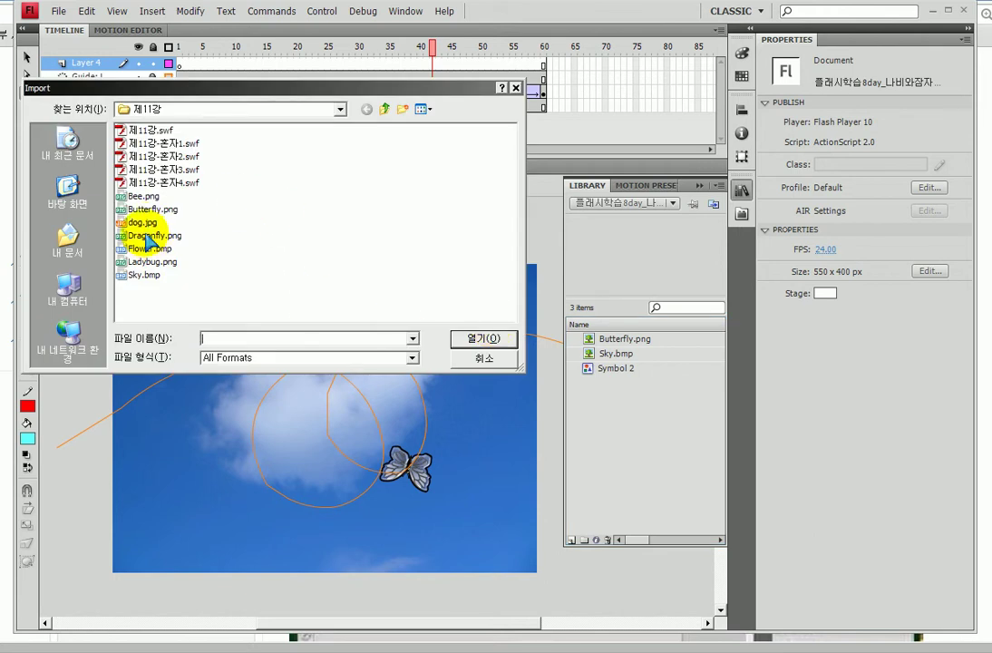
pyautogui.click(489, 341)
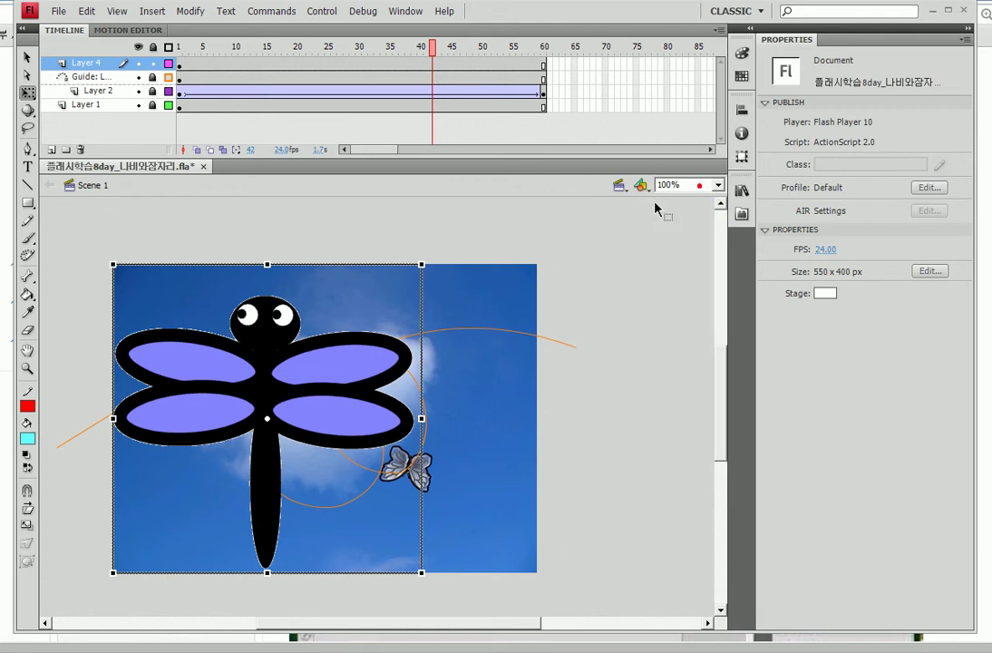
pyautogui.click(742, 156)
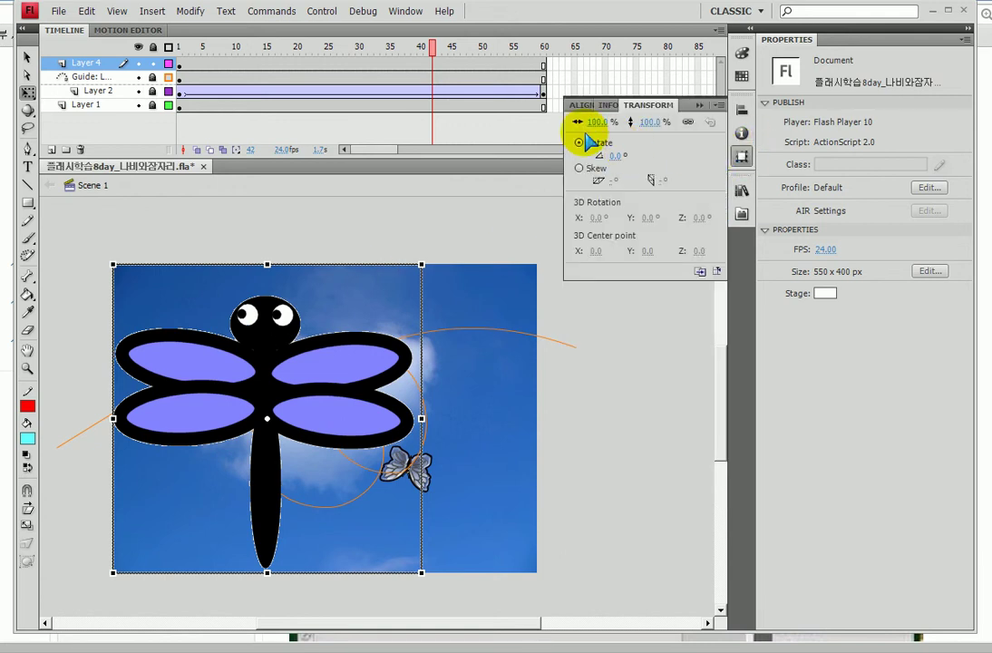
pyautogui.moveTo(598, 125); pyautogui.dragTo(542, 127)
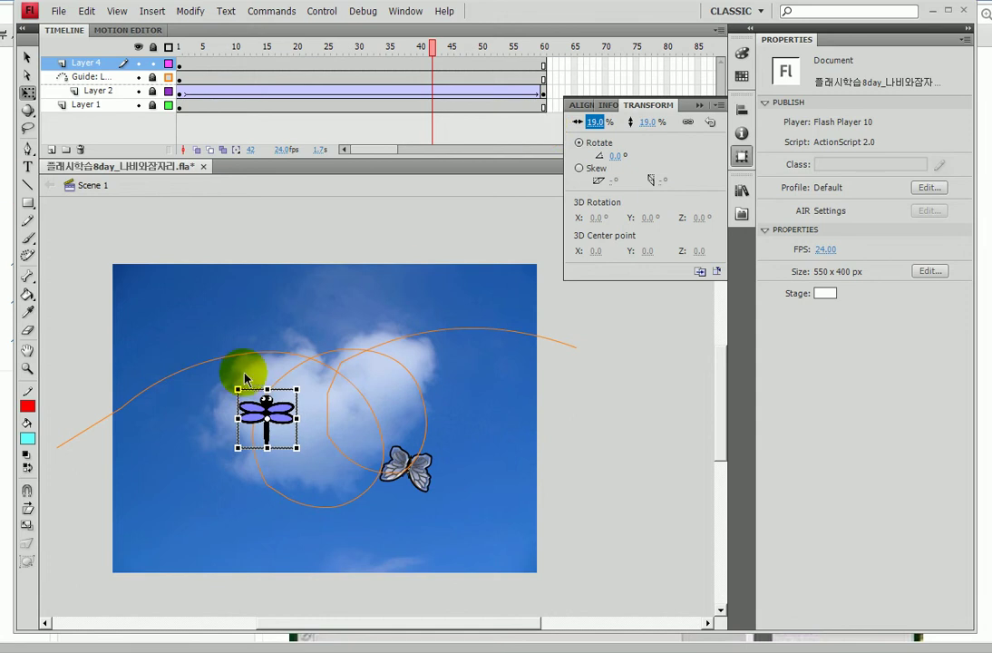
# Step: Convert the dragonfly to a graphic symbol named 잠자리
pyautogui.press('F8')
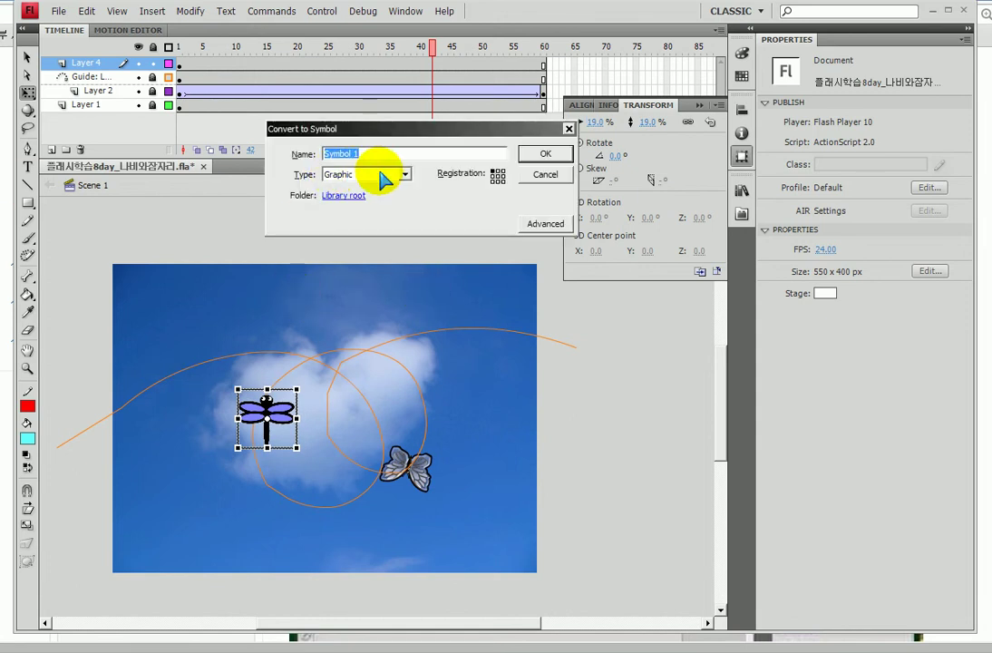
pyautogui.write('잠자리')
pyautogui.press('Return')
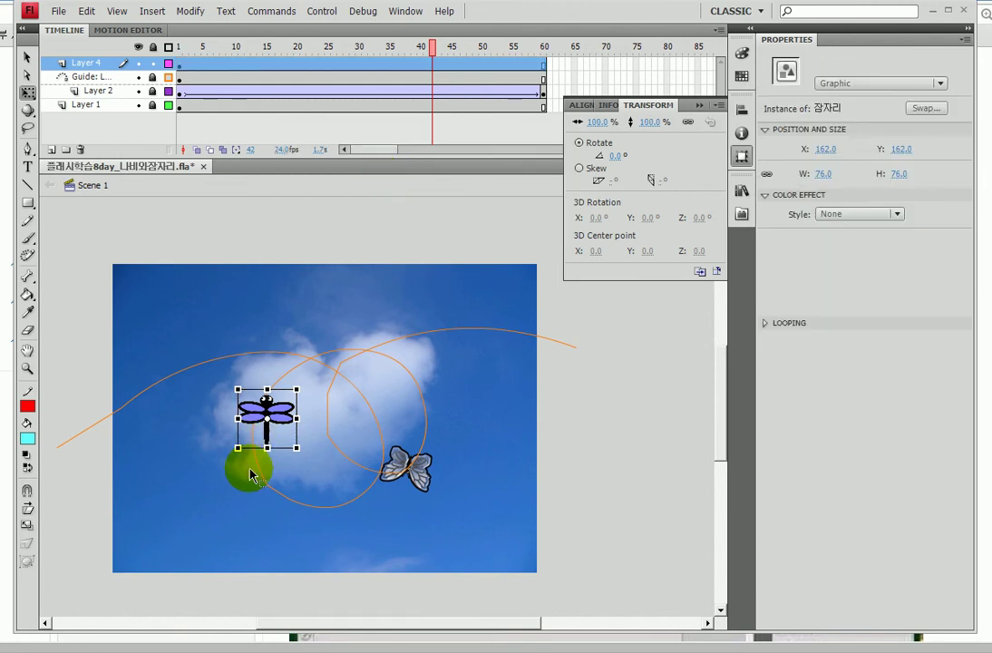
# Step: Move the dragonfly past the stage's right edge to about X 595, Y 162, and rotate it about 45 degrees counterclockwise
pyautogui.moveTo(266, 443); pyautogui.dragTo(599, 442)
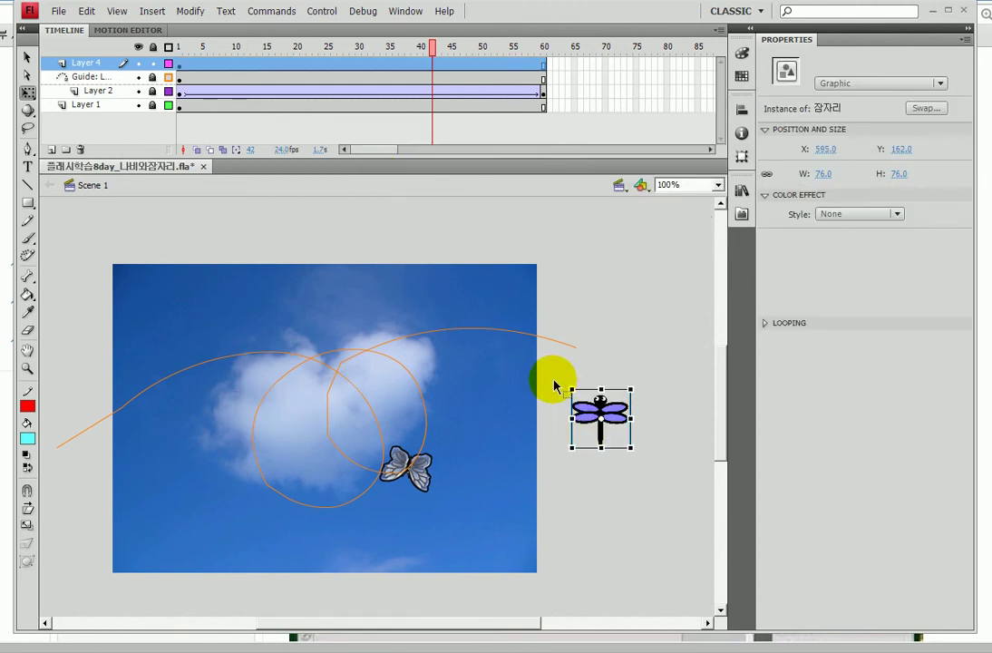
pyautogui.moveTo(566, 375); pyautogui.dragTo(547, 410)
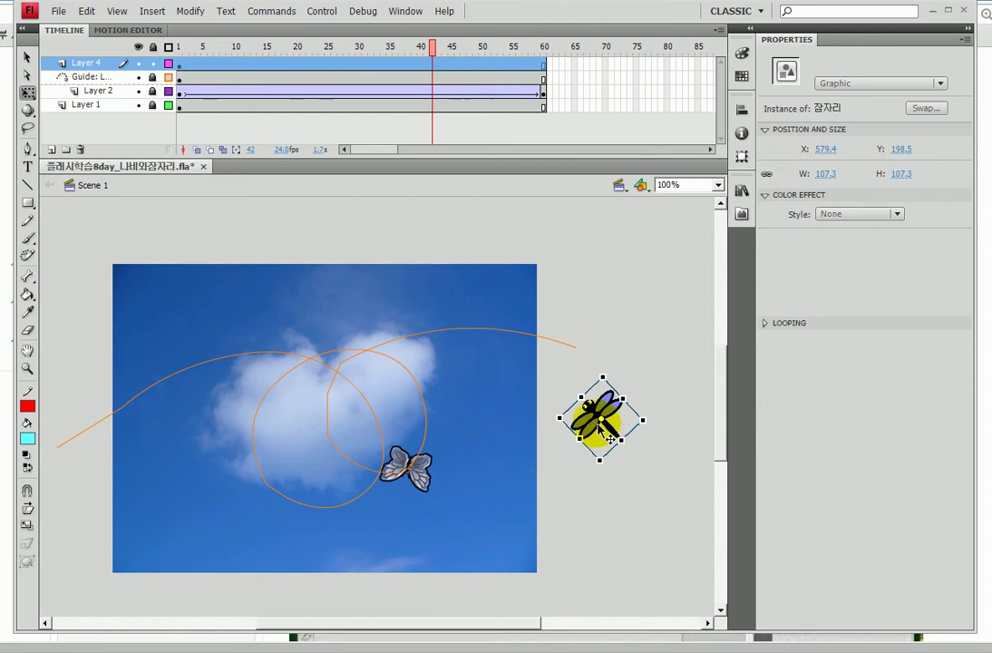
# Step: Place the dragonfly at about X 565, Y 221 at its start, and at frame 60 beyond the stage's left edge at about X -112, Y 52
pyautogui.moveTo(598, 446); pyautogui.dragTo(590, 463)
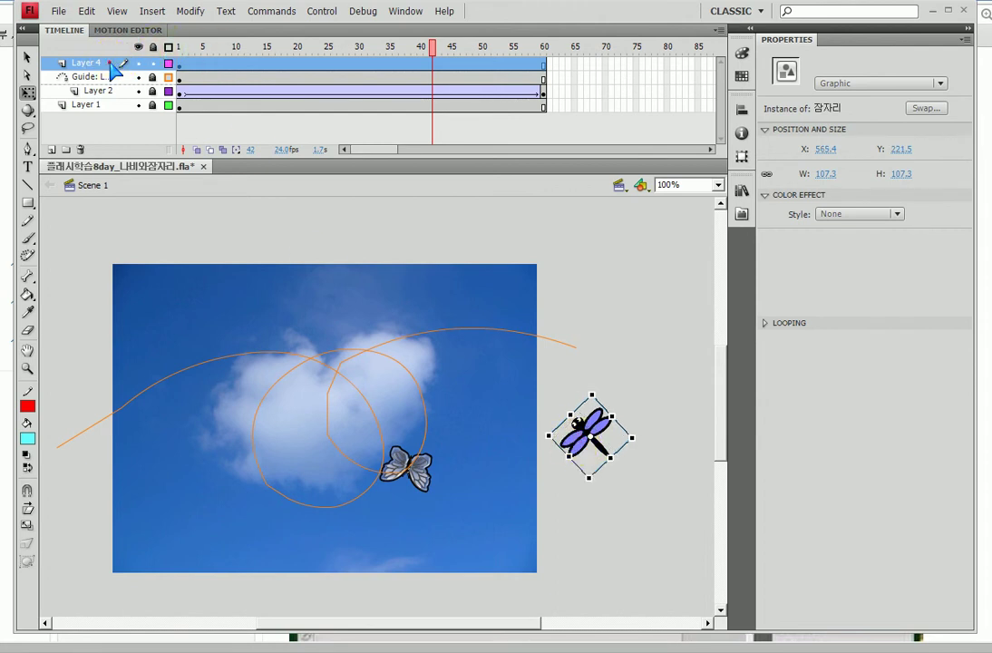
pyautogui.click(211, 64)
pyautogui.click(543, 64)
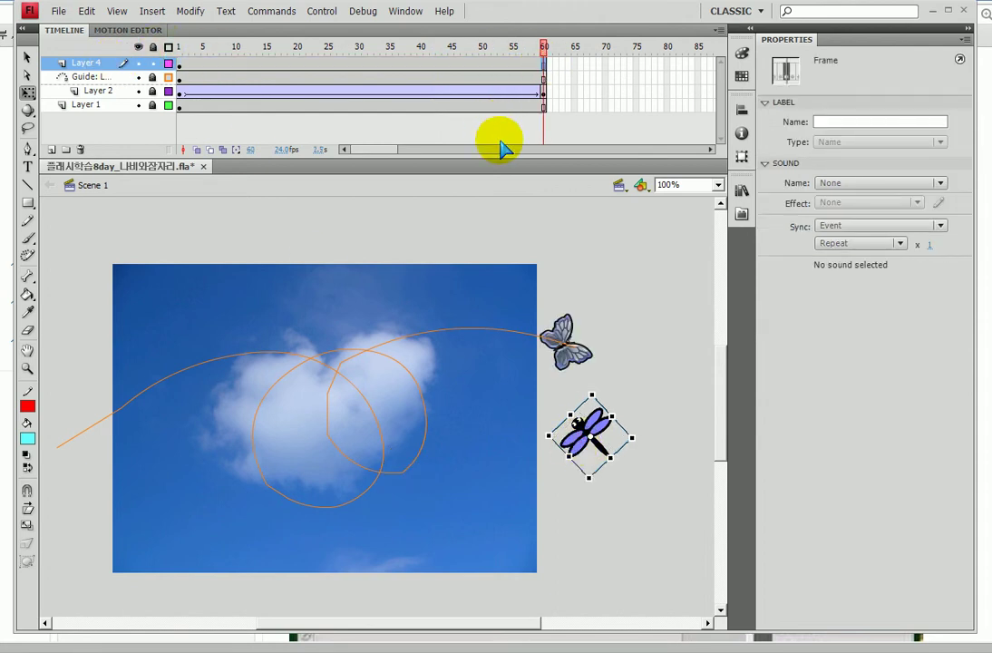
pyautogui.moveTo(605, 460); pyautogui.dragTo(60, 316)
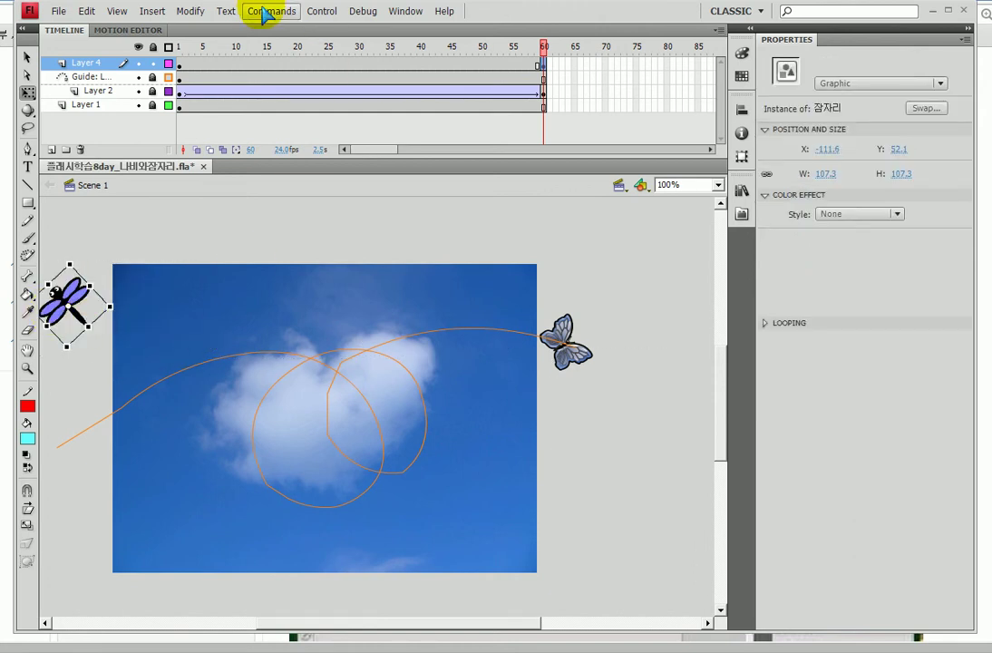
# Step: Create a classic tween for the dragonfly on Layer 4 and preview its motion across the first frames
pyautogui.rightClick(280, 65)
pyautogui.click(319, 95)
pyautogui.moveTo(201, 46); pyautogui.dragTo(266, 49)
# Step: With only Layer 4 visible, add a classic motion guide to it and lock Layer 4
pyautogui.click(136, 46)
pyautogui.click(78, 66)
pyautogui.rightClick(78, 66)
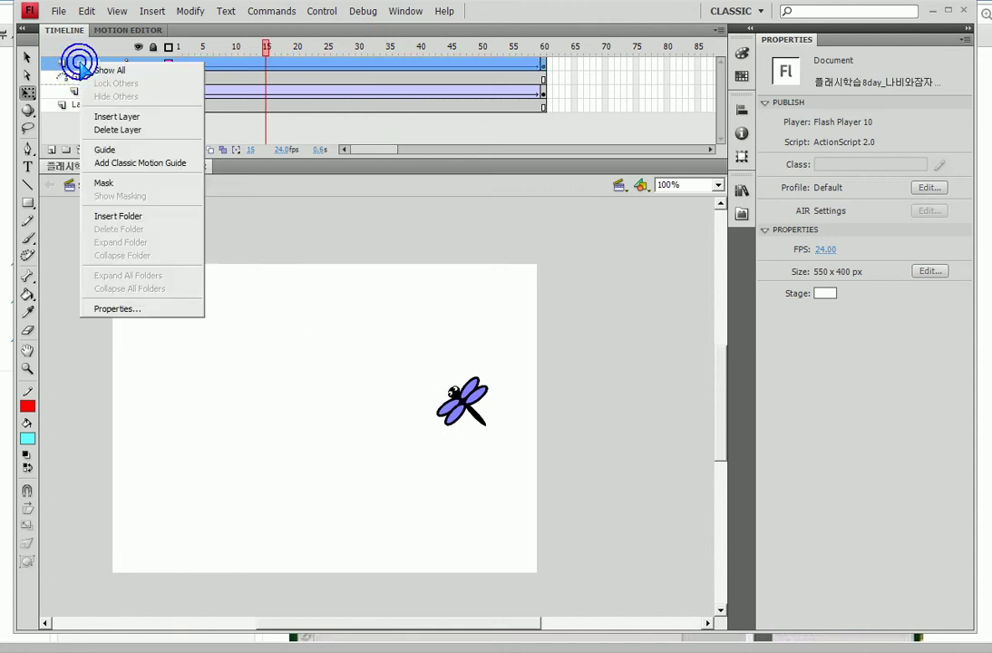
pyautogui.click(135, 161)
pyautogui.click(148, 81)
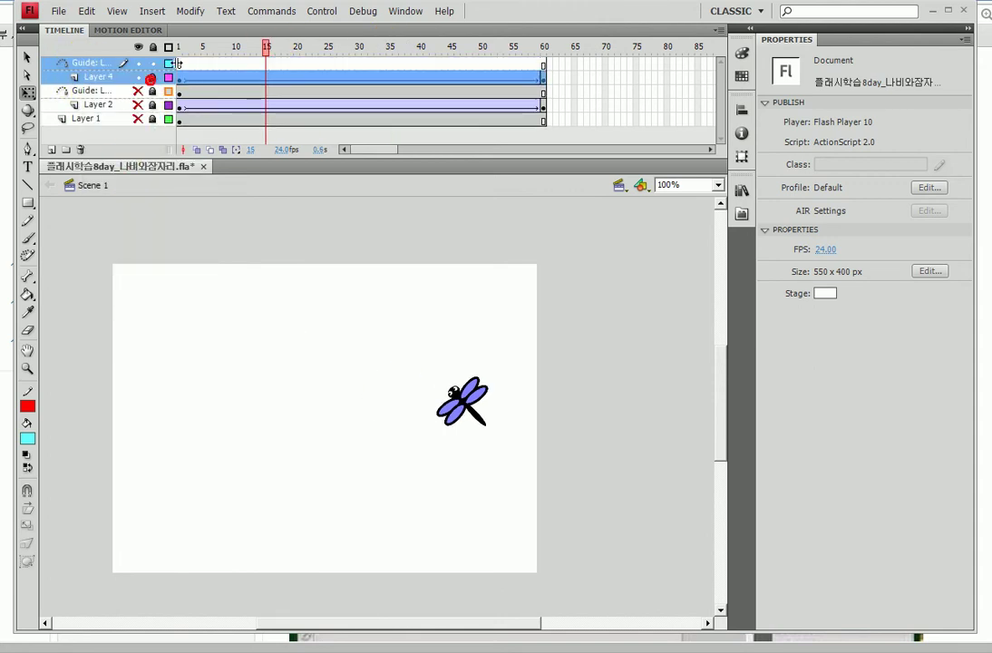
# Step: Draw a looping flight path on the new guide layer with the Pencil, from the dragonfly to beyond the stage's left edge
pyautogui.click(183, 63)
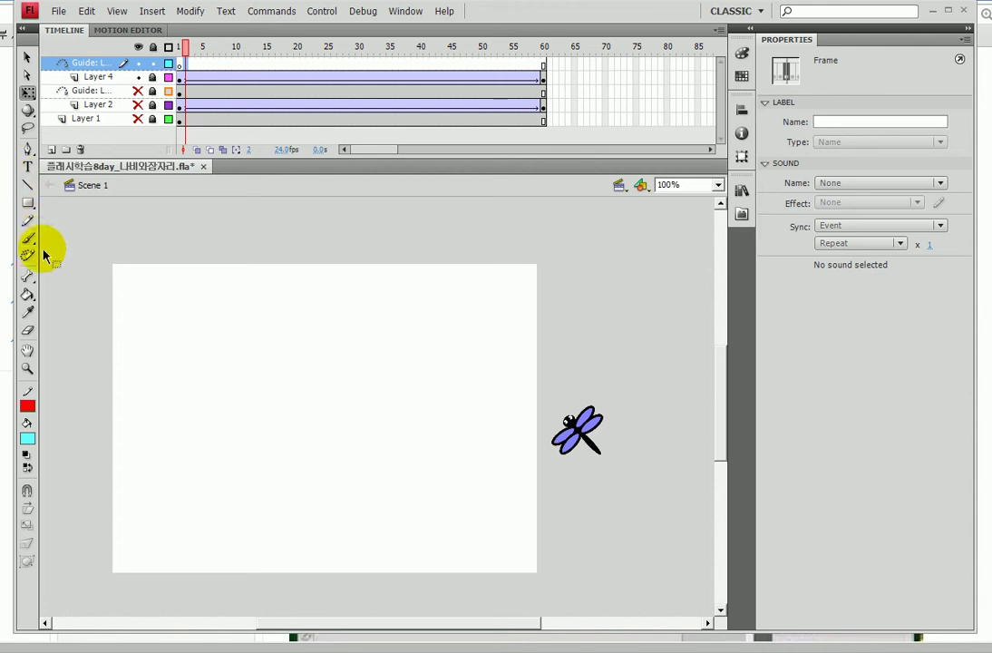
pyautogui.click(28, 220)
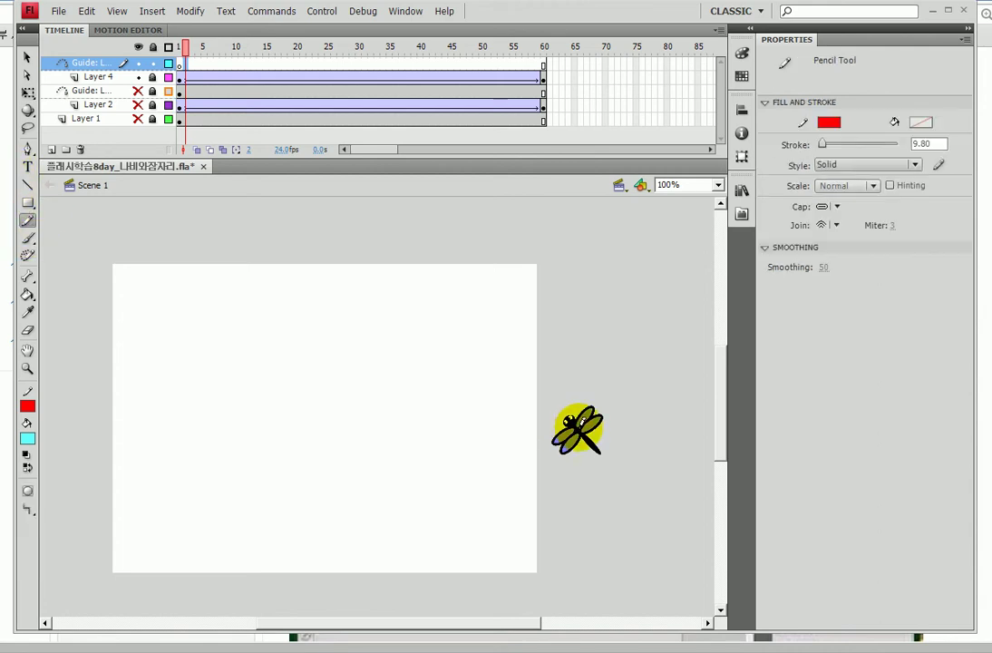
pyautogui.moveTo(573, 404)
pyautogui.mouseDown()
pyautogui.moveTo(530, 372)
pyautogui.moveTo(484, 362)
pyautogui.moveTo(446, 382)
pyautogui.moveTo(403, 441)
pyautogui.moveTo(340, 452)
pyautogui.moveTo(297, 371)
pyautogui.moveTo(233, 381)
pyautogui.moveTo(211, 448)
pyautogui.moveTo(262, 496)
pyautogui.moveTo(321, 508)
pyautogui.moveTo(390, 469)
pyautogui.moveTo(318, 354)
pyautogui.moveTo(199, 337)
pyautogui.moveTo(40, 335)
pyautogui.mouseUp()
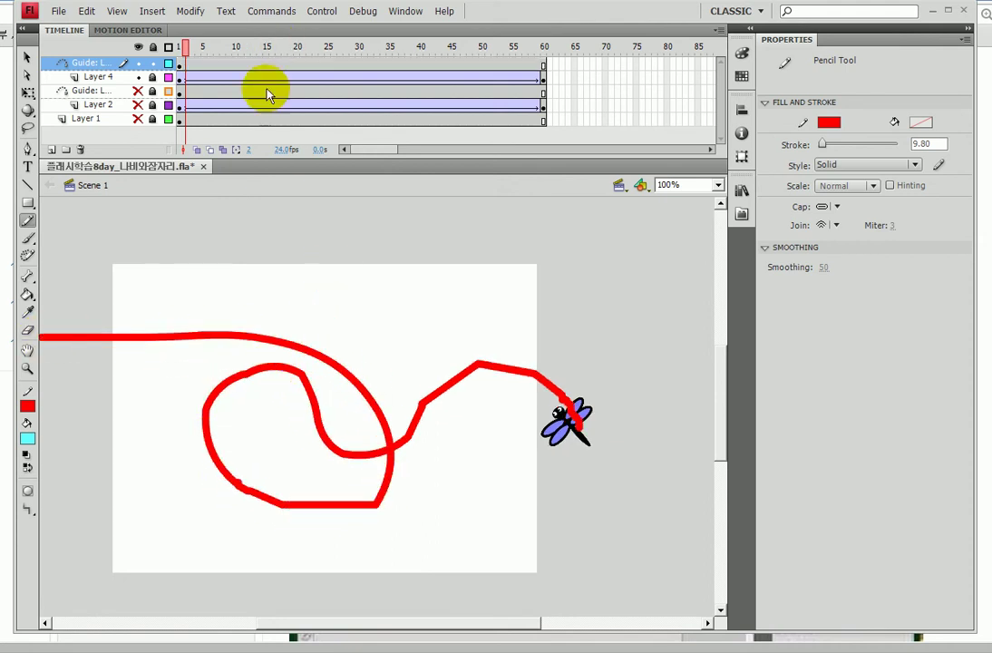
# Step: Display the dragonfly's guide path as an outline, lock its guide layer and unlock Layer 4
pyautogui.click(169, 64)
pyautogui.click(168, 65)
pyautogui.click(168, 63)
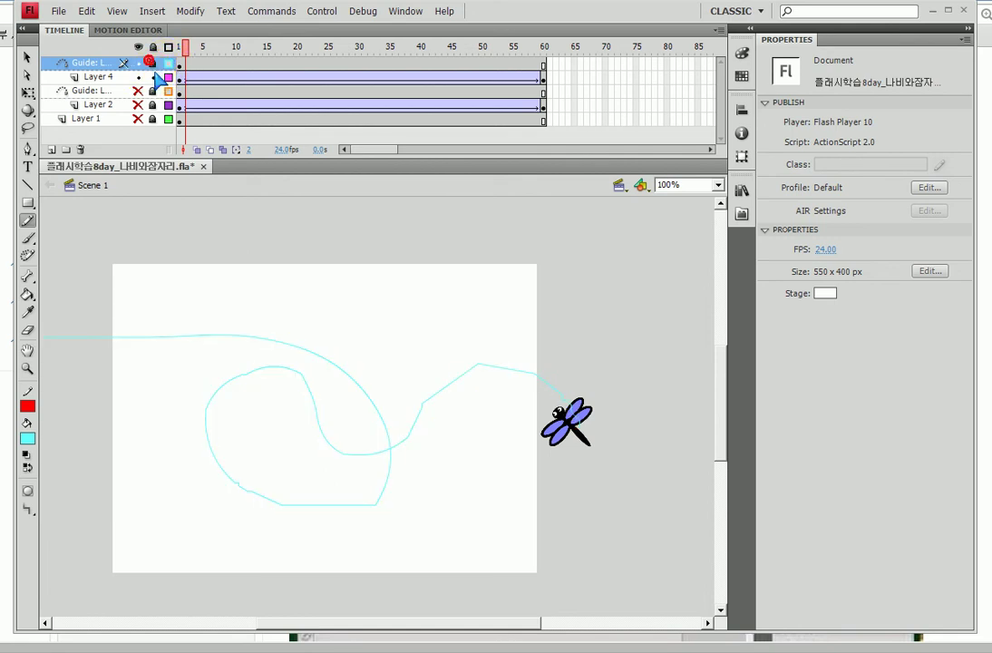
# Step: Align the dragonfly with the start of the guide path at frame 1 and with its end at frame 60, and preview the motion
pyautogui.click(180, 80)
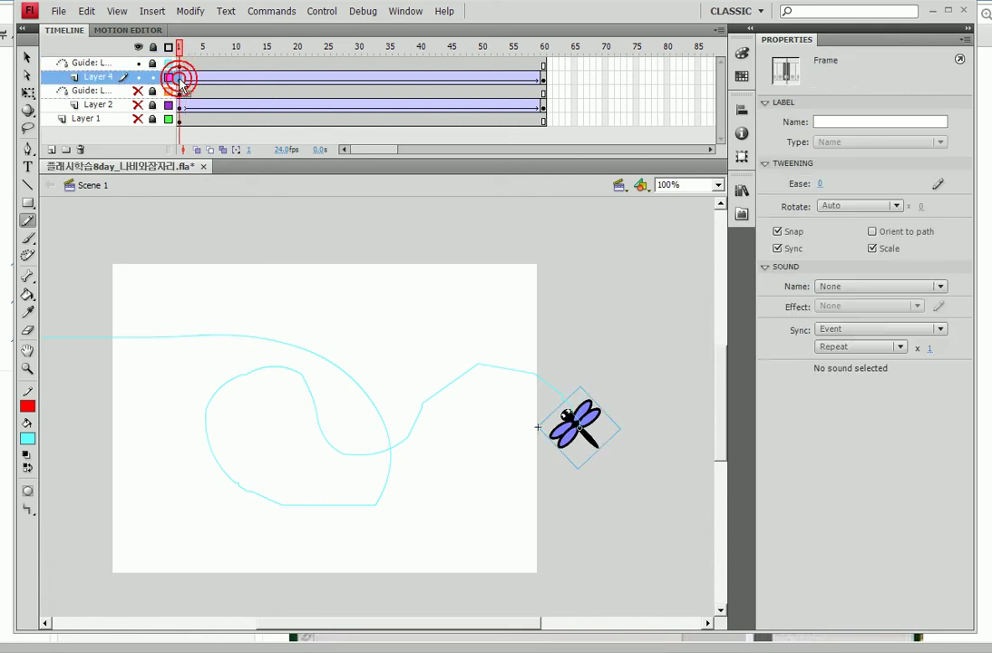
pyautogui.hotkey('shift', 'Up')
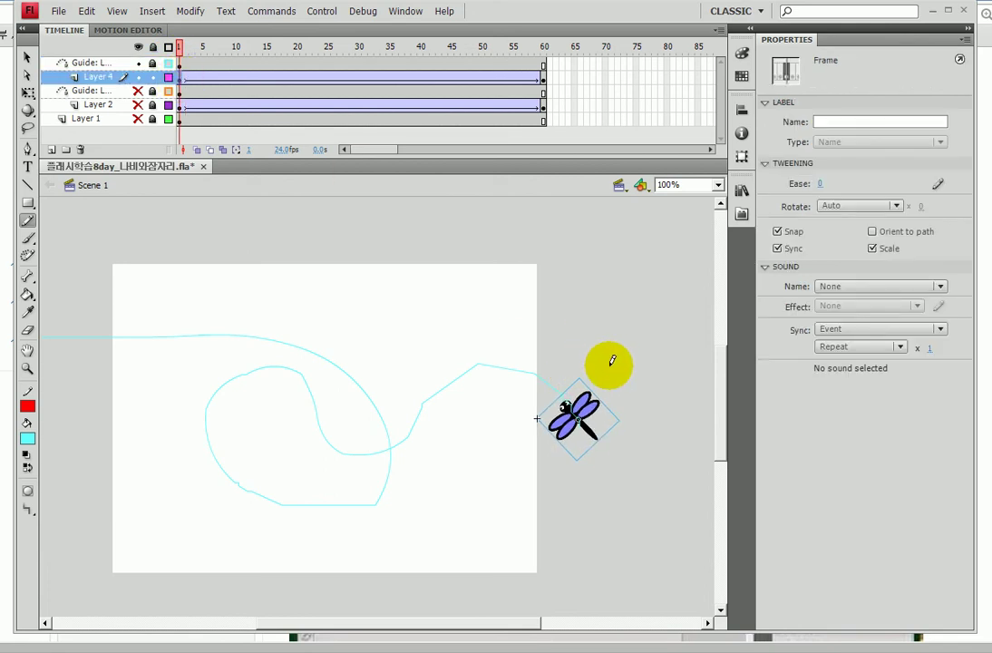
pyautogui.click(544, 80)
pyautogui.hotkey('shift', 'Down')
pyautogui.hotkey('shift', 'Down')
pyautogui.hotkey('shift', 'Down')
pyautogui.press('Down')
pyautogui.press('Down')
pyautogui.press('Down')
pyautogui.press('Down')
pyautogui.press('Down')
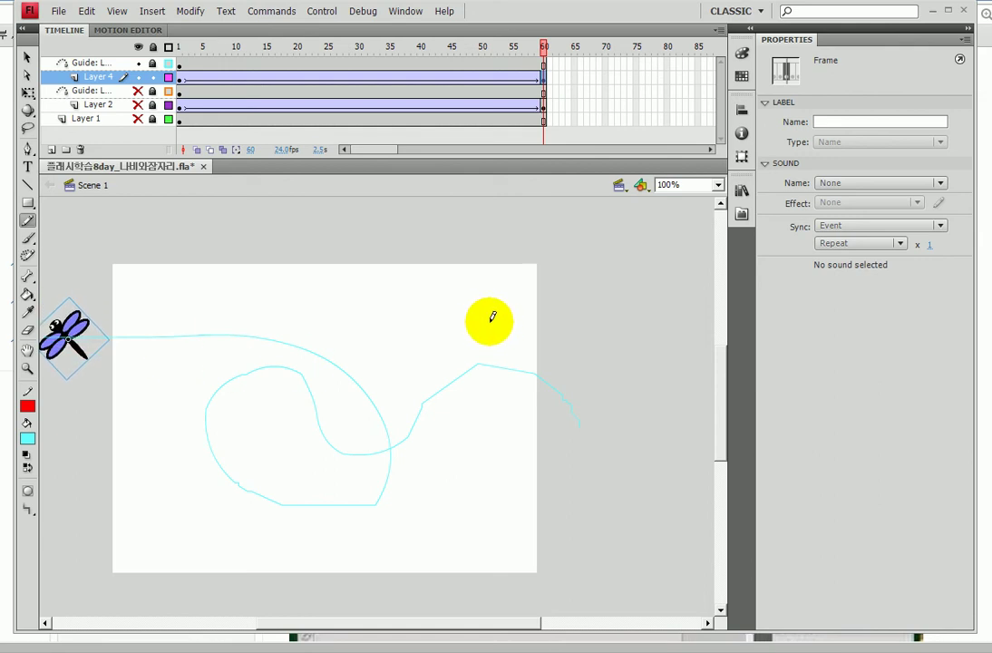
pyautogui.moveTo(302, 47)
pyautogui.mouseDown()
pyautogui.moveTo(391, 46)
pyautogui.moveTo(296, 47)
pyautogui.mouseUp()
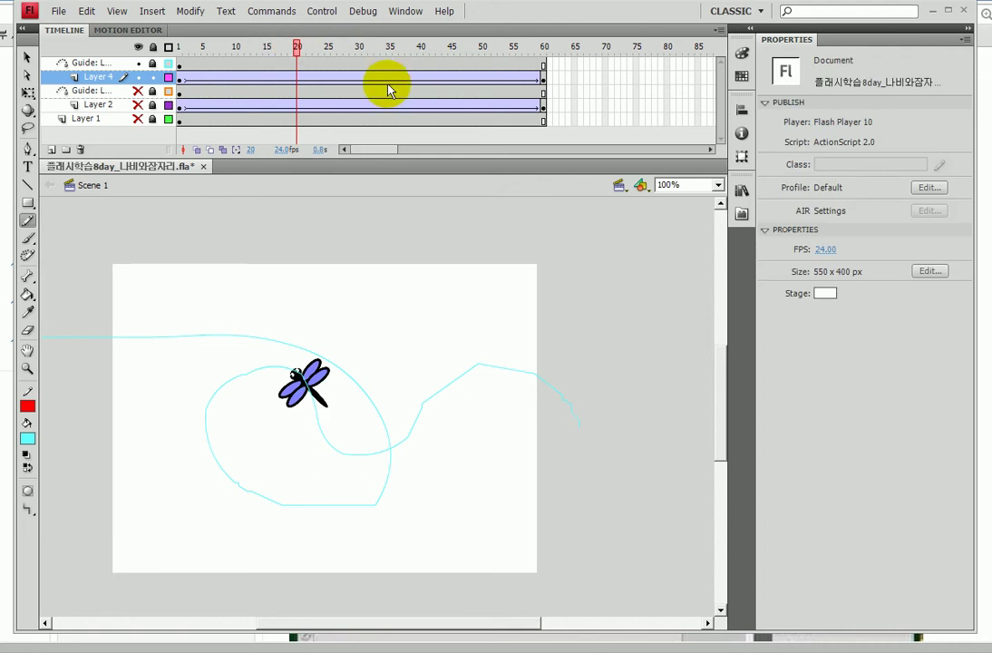
# Step: Turn on Orient to path for the dragonfly's tween on Layer 4
pyautogui.click(311, 79)
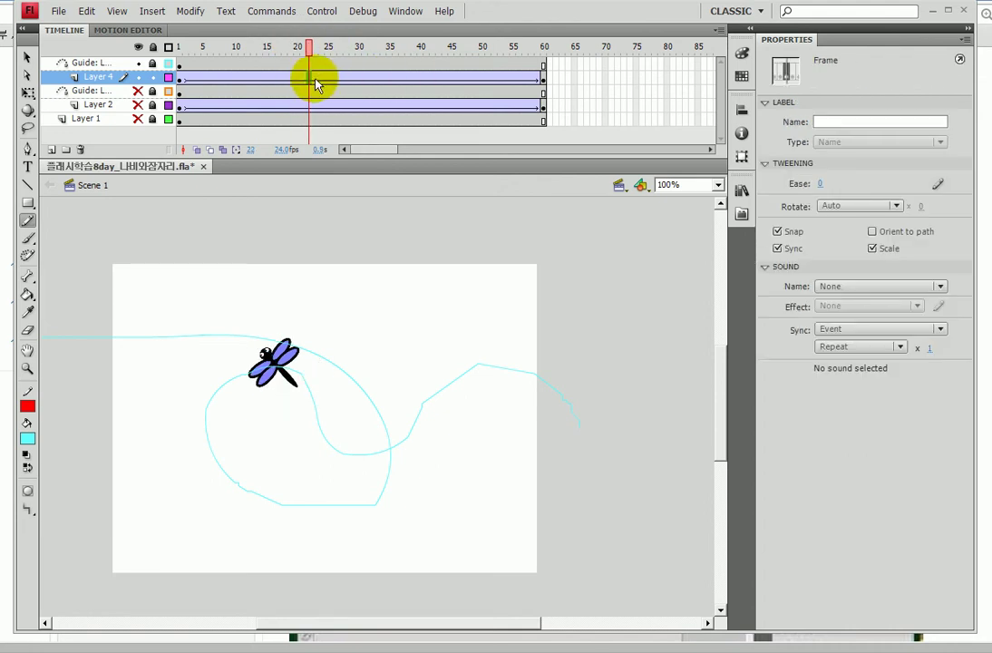
pyautogui.press('.')
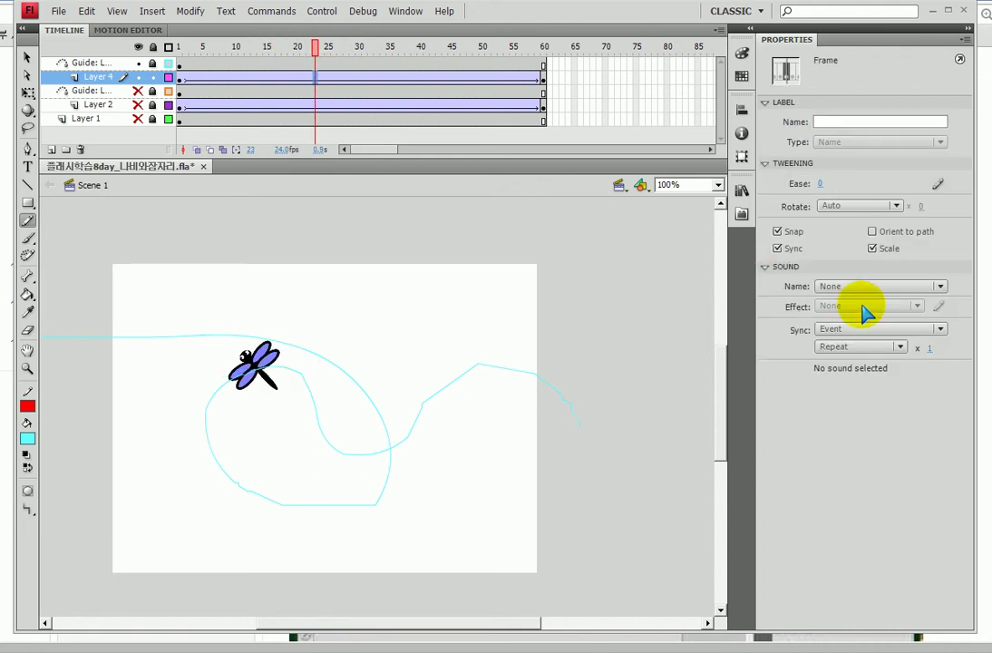
pyautogui.click(871, 233)
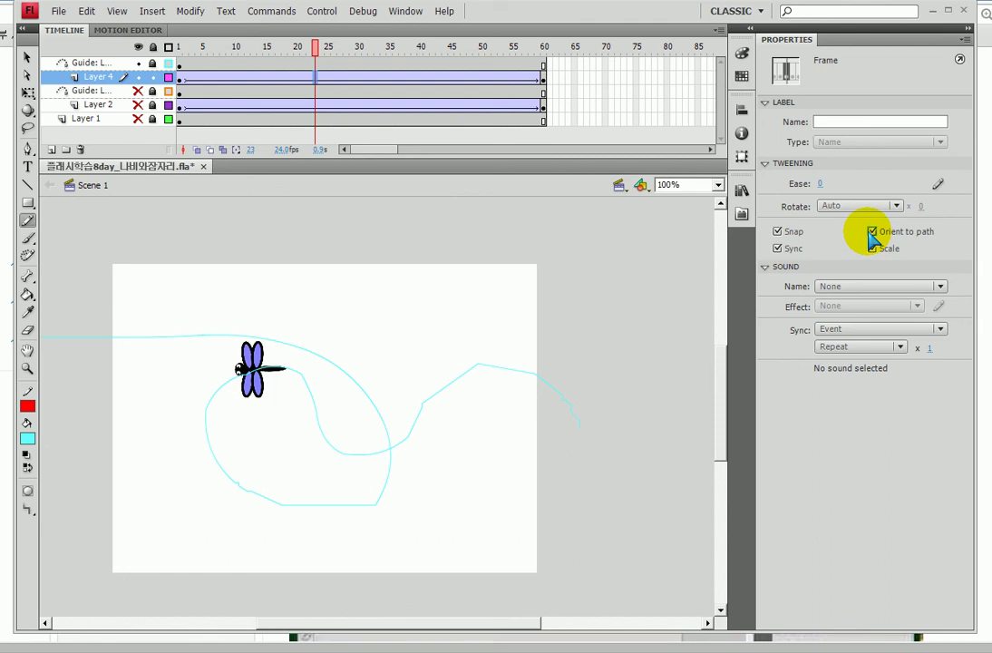
# Step: Make all layers visible and unlock them
pyautogui.click(138, 47)
pyautogui.click(137, 48)
pyautogui.click(136, 48)
pyautogui.click(136, 48)
pyautogui.click(136, 48)
pyautogui.click(137, 48)
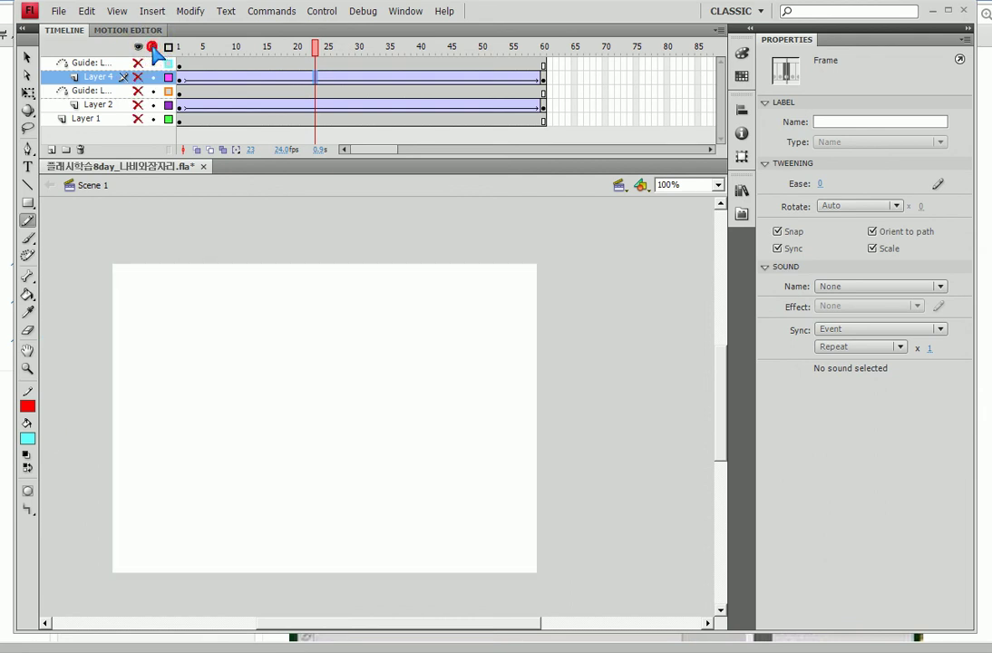
pyautogui.click(138, 47)
pyautogui.click(153, 47)
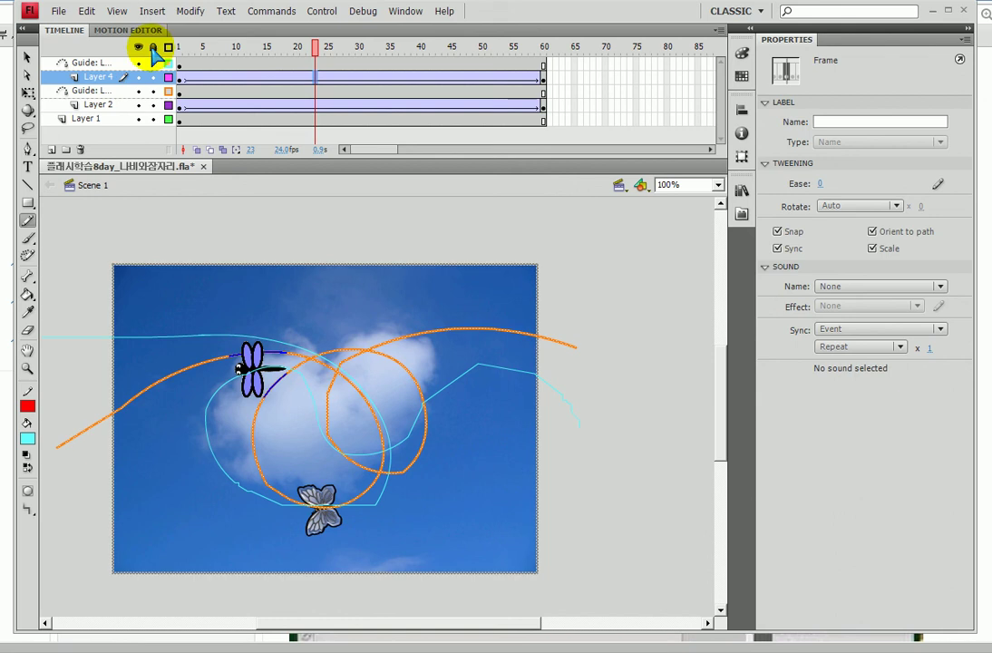
# Step: Turn off the outline display for all layers
pyautogui.click(168, 48)
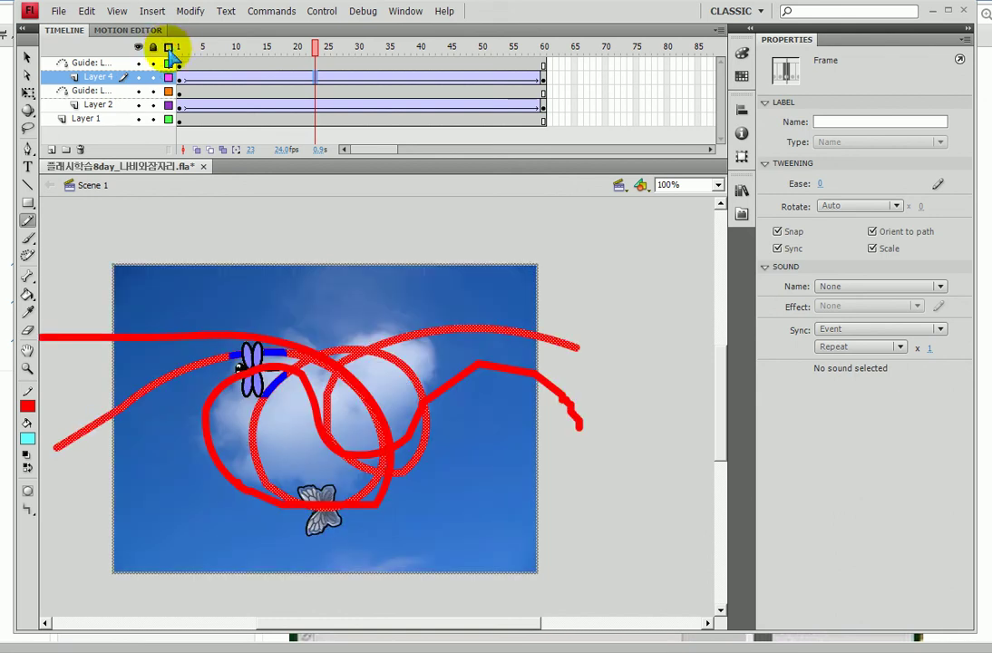
pyautogui.click(168, 47)
pyautogui.click(168, 48)
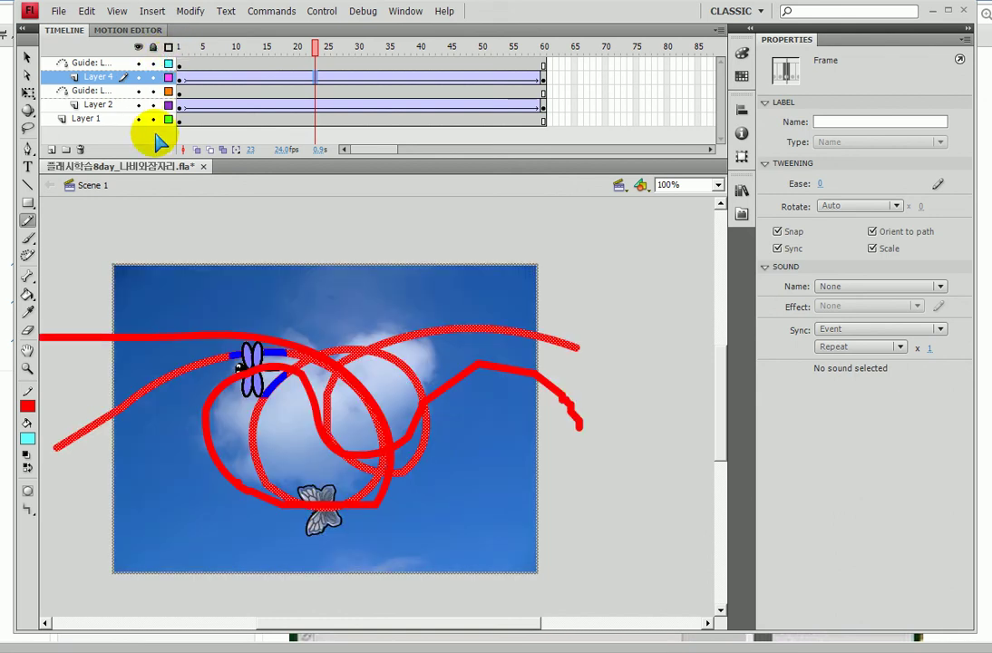
# Step: Lock Layer 1, Layer 2 and the butterfly's guide layer, and test the movie
pyautogui.moveTo(152, 105); pyautogui.dragTo(154, 92)
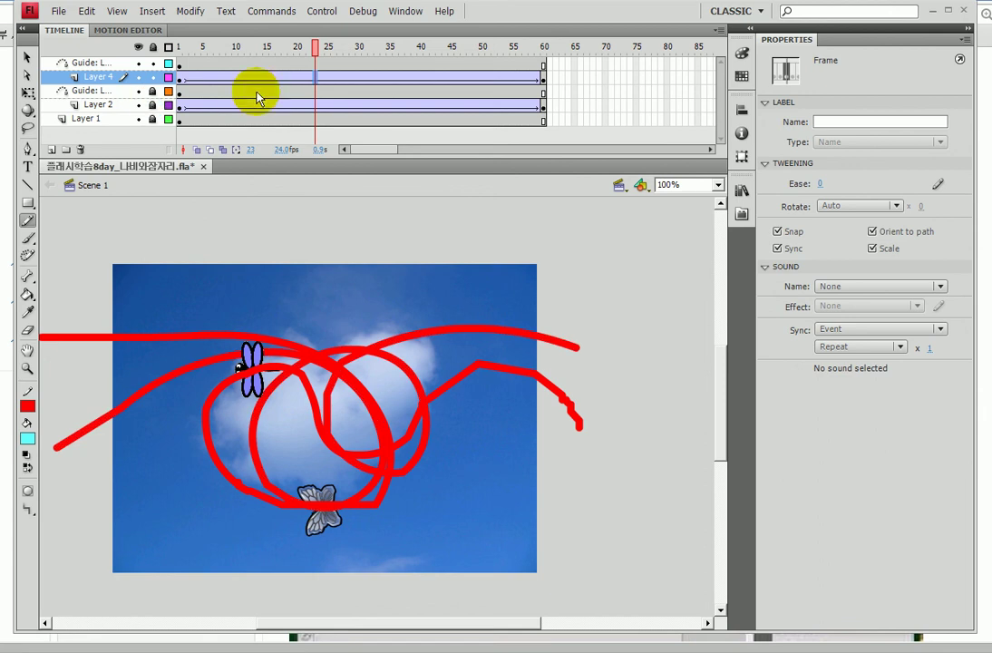
pyautogui.hotkey('ctrl', 'Return')
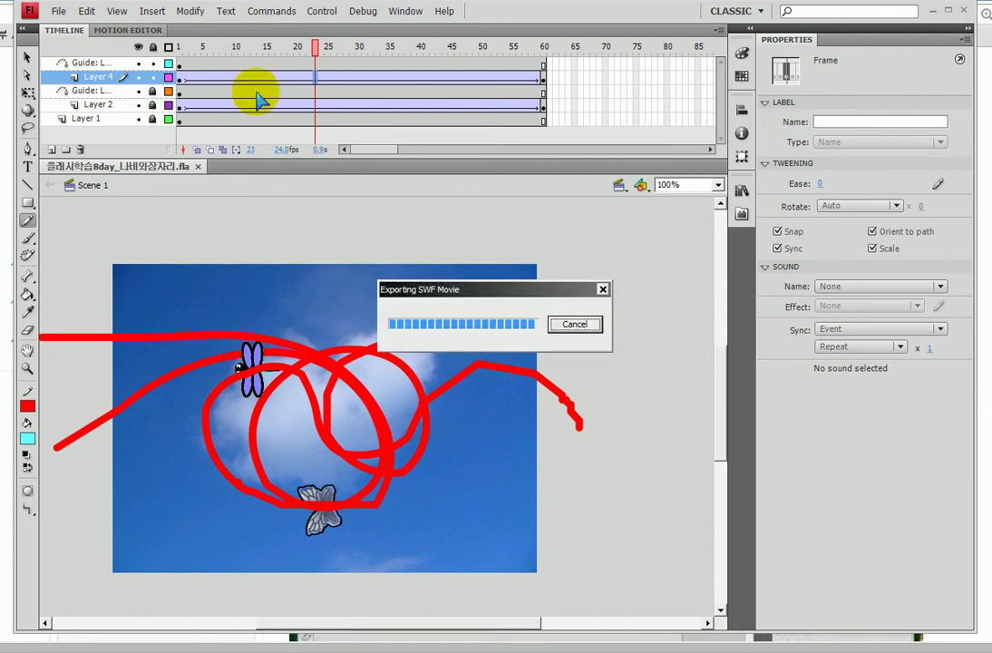